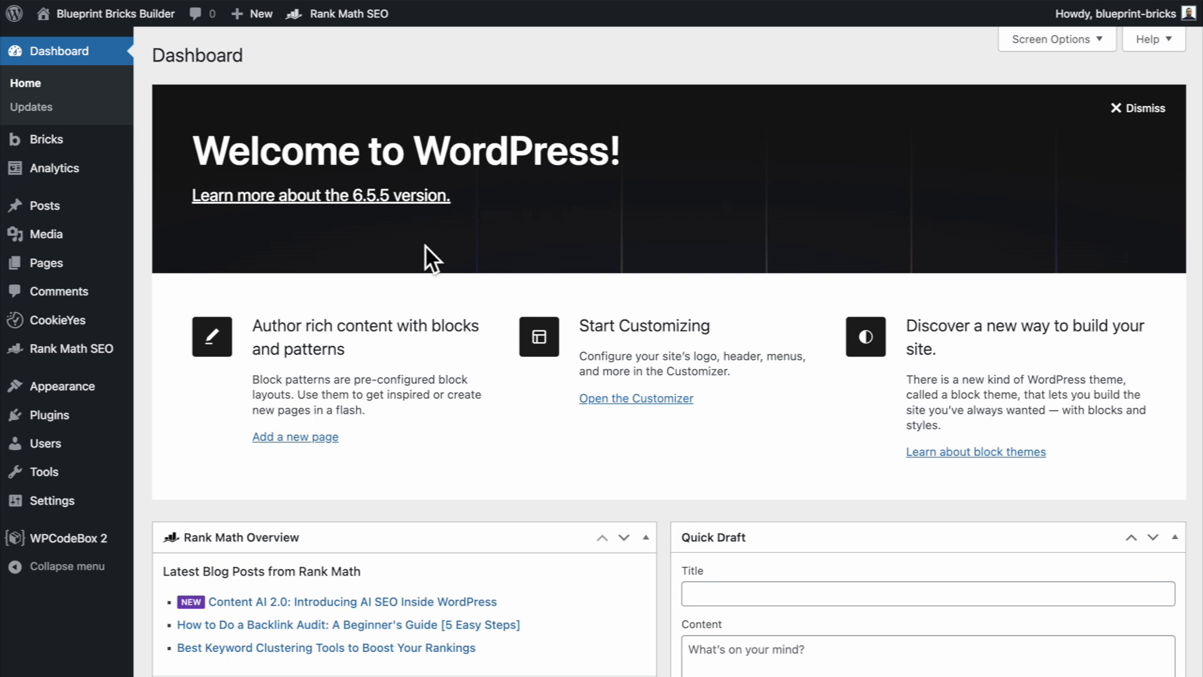
Switch to the Local app's overview of the Blueprint Bricks Builder site
key("super+Tab")
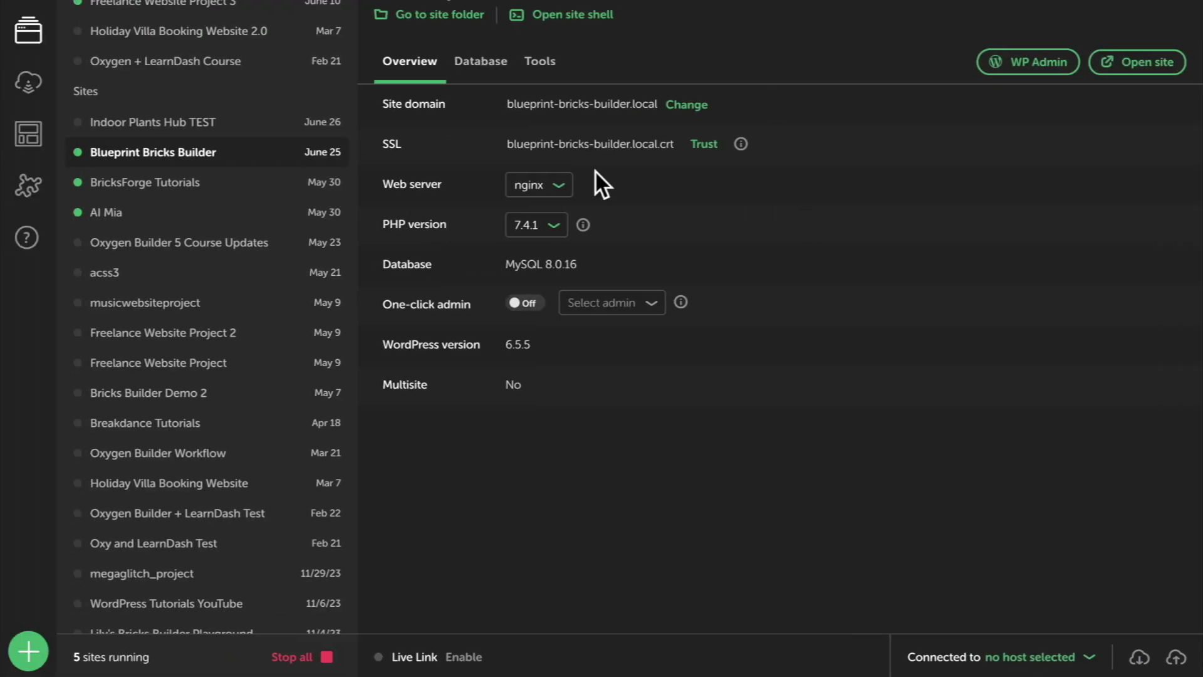
Look at Local's Blueprints list, return to Sites and open the site's '...' actions menu
left_click(29, 134)
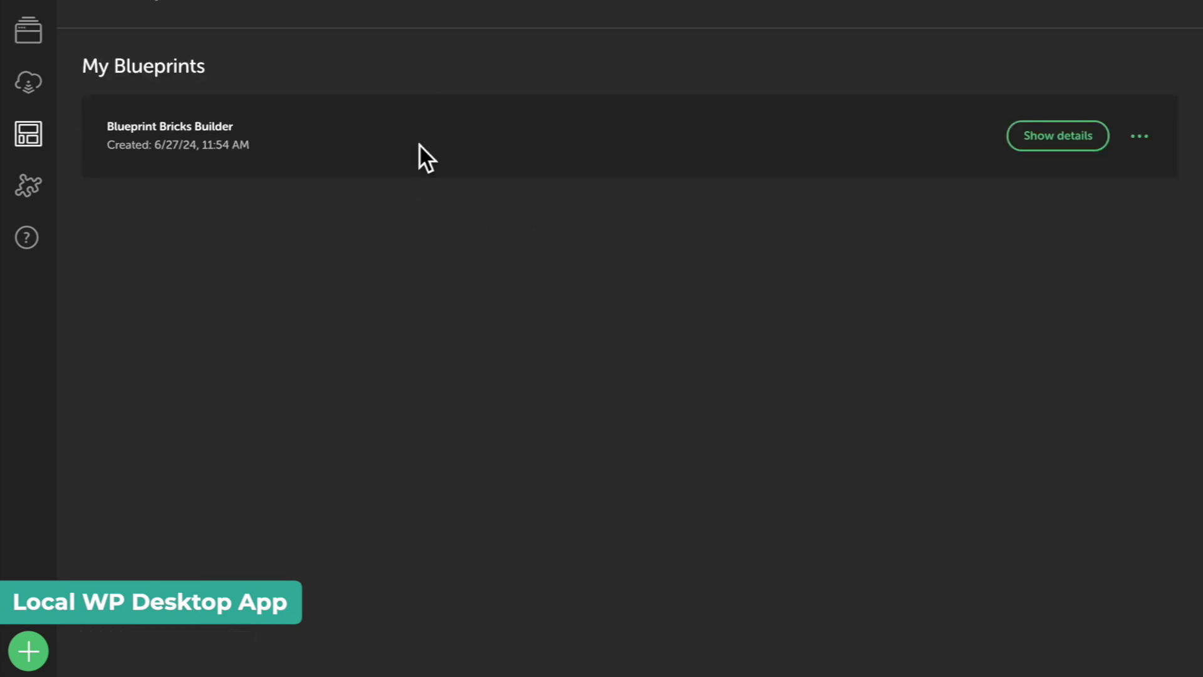
left_click(35, 35)
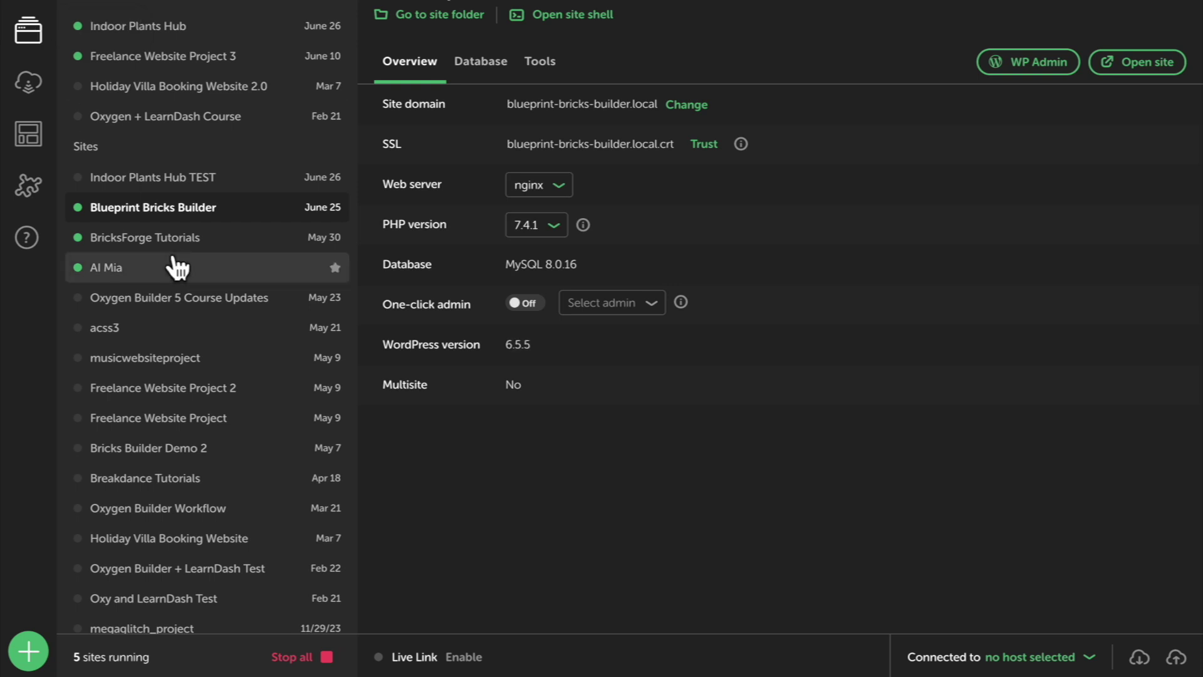
scroll(179, 268, "down", 1)
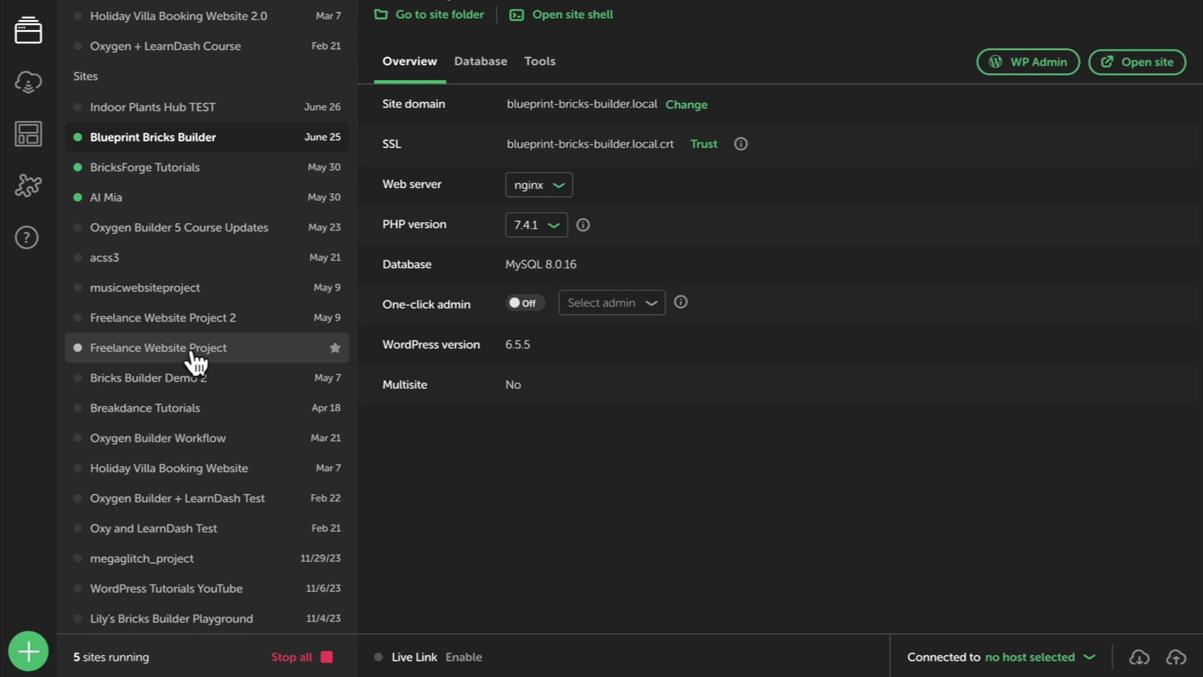
left_click(775, 3)
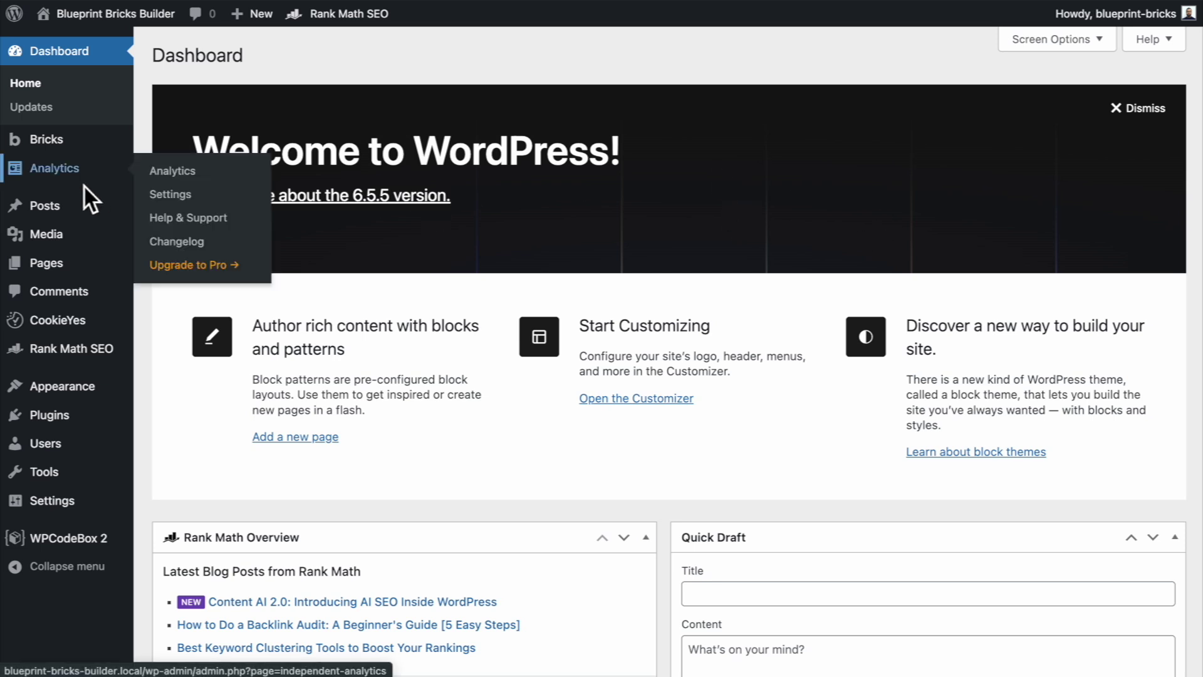
Go to Plugins > Installed Plugins, showing five active plugins including CookieYes and GTranslate
mouse_move(70, 421)
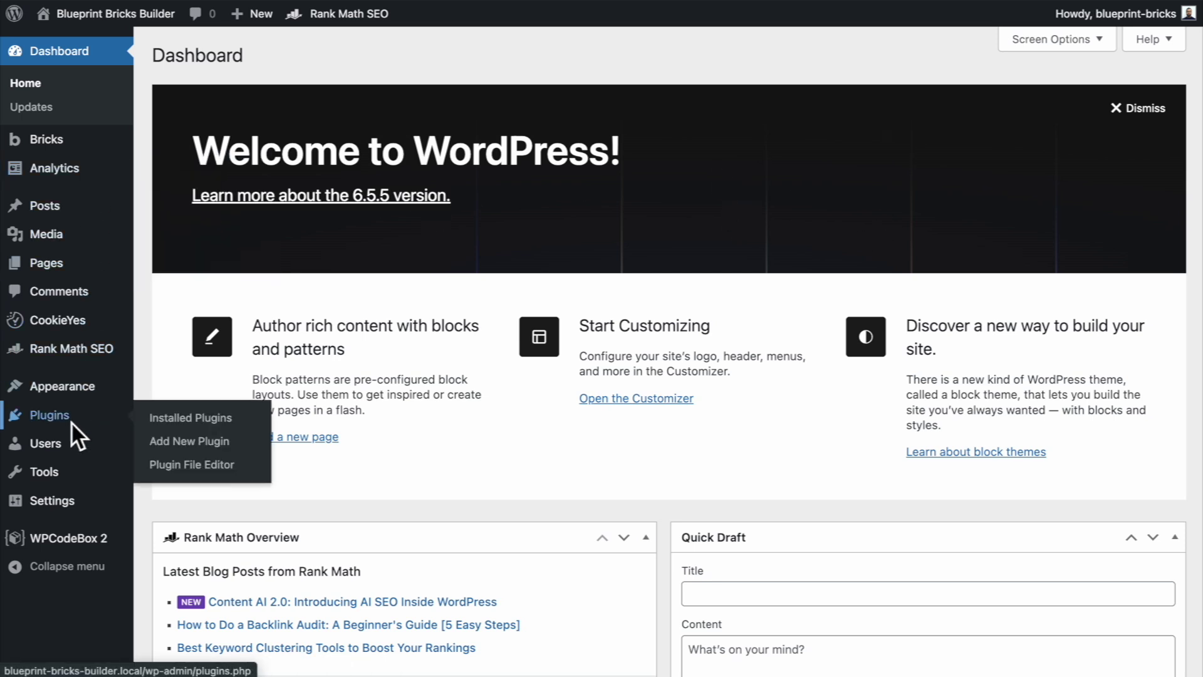
left_click(178, 426)
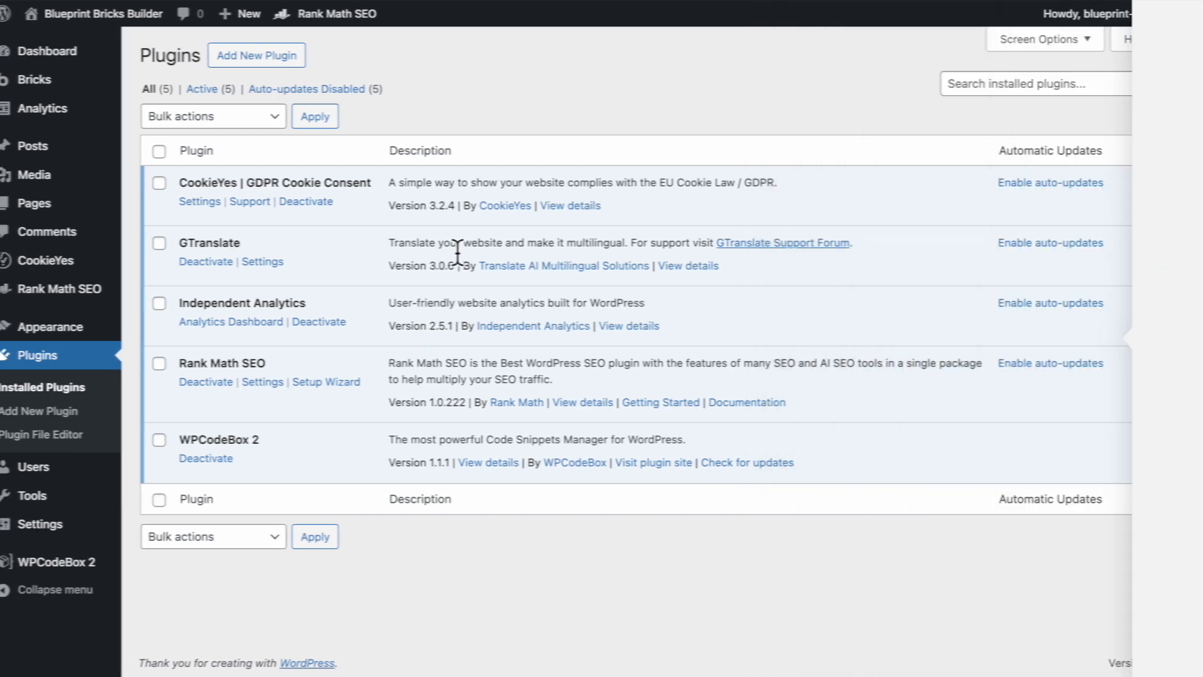
Open Bricks > Settings from the Bricks welcome page
mouse_move(45, 94)
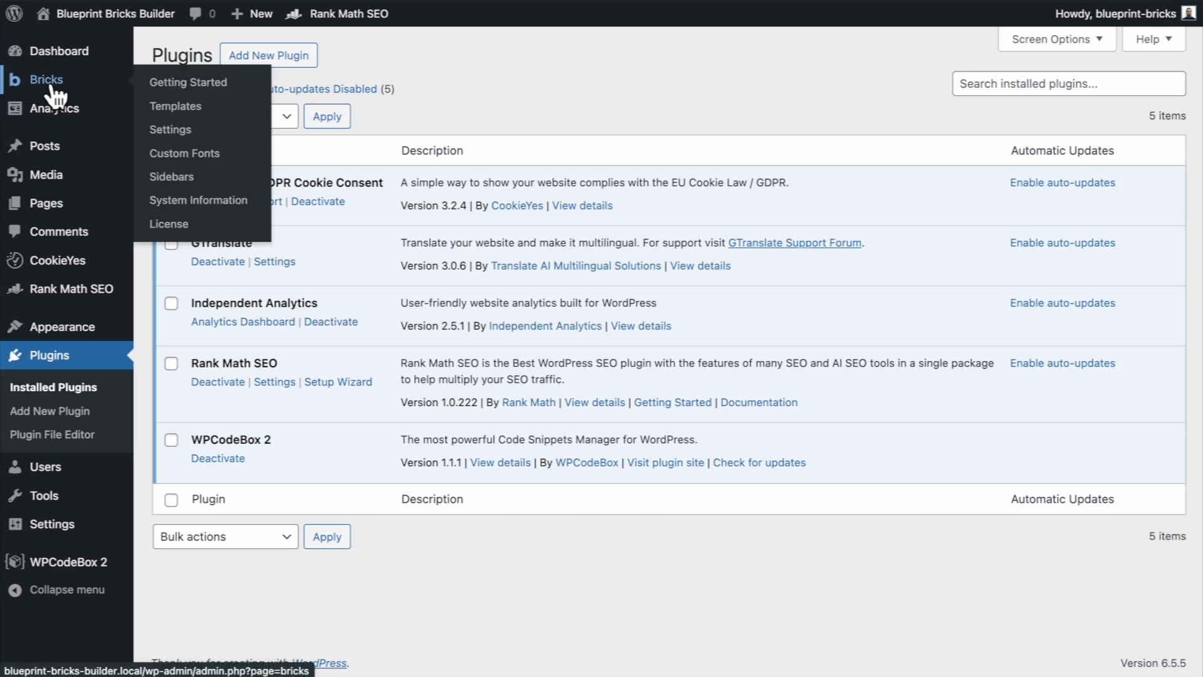
left_click(54, 92)
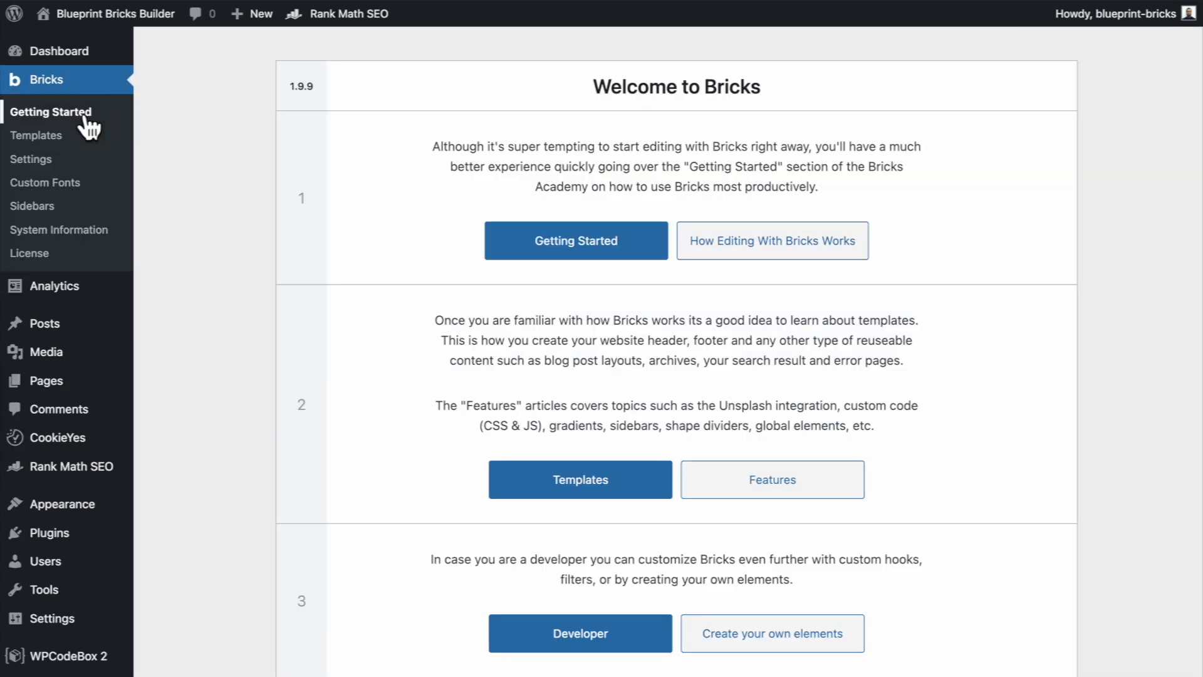
left_click(53, 158)
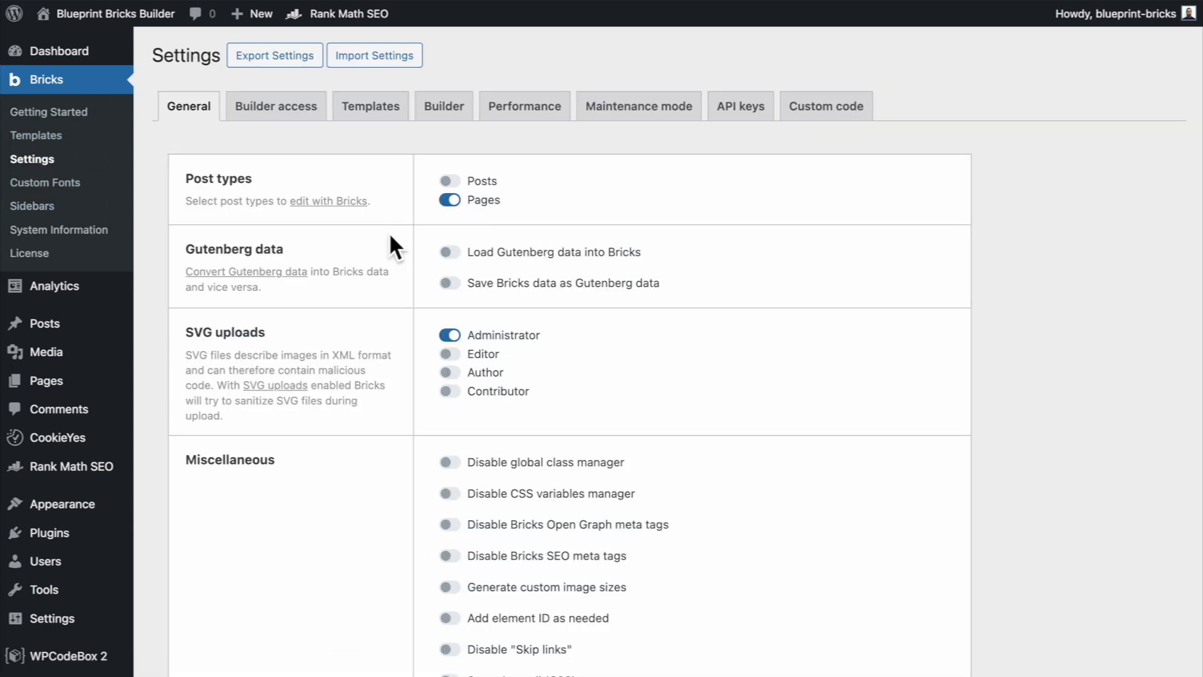
Review the Builder access, Templates, Builder, Performance, Maintenance mode and API keys tabs
left_click(302, 119)
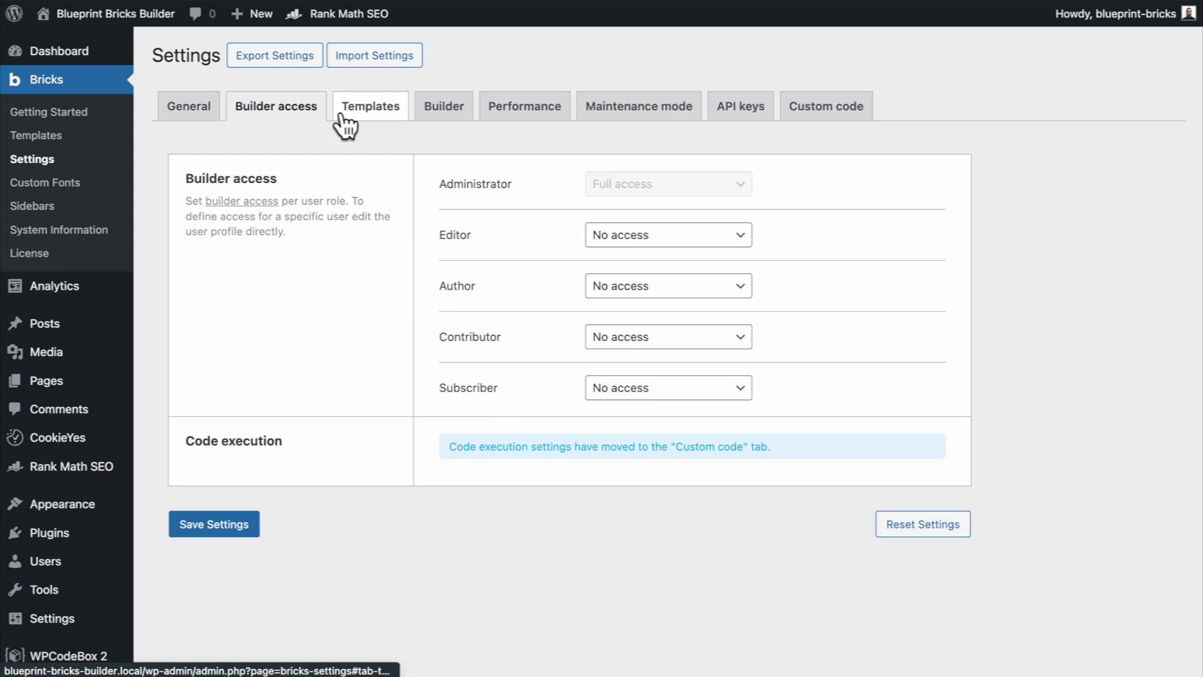
left_click(345, 122)
left_click(439, 121)
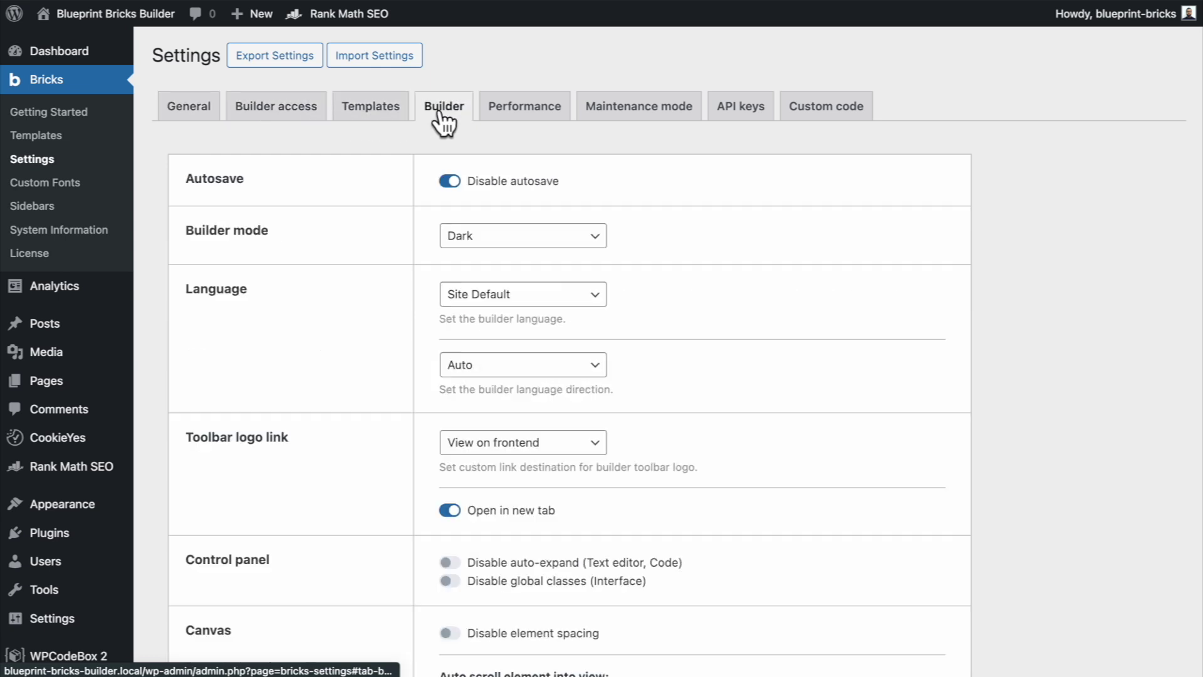
left_click(515, 119)
left_click(612, 119)
left_click(739, 118)
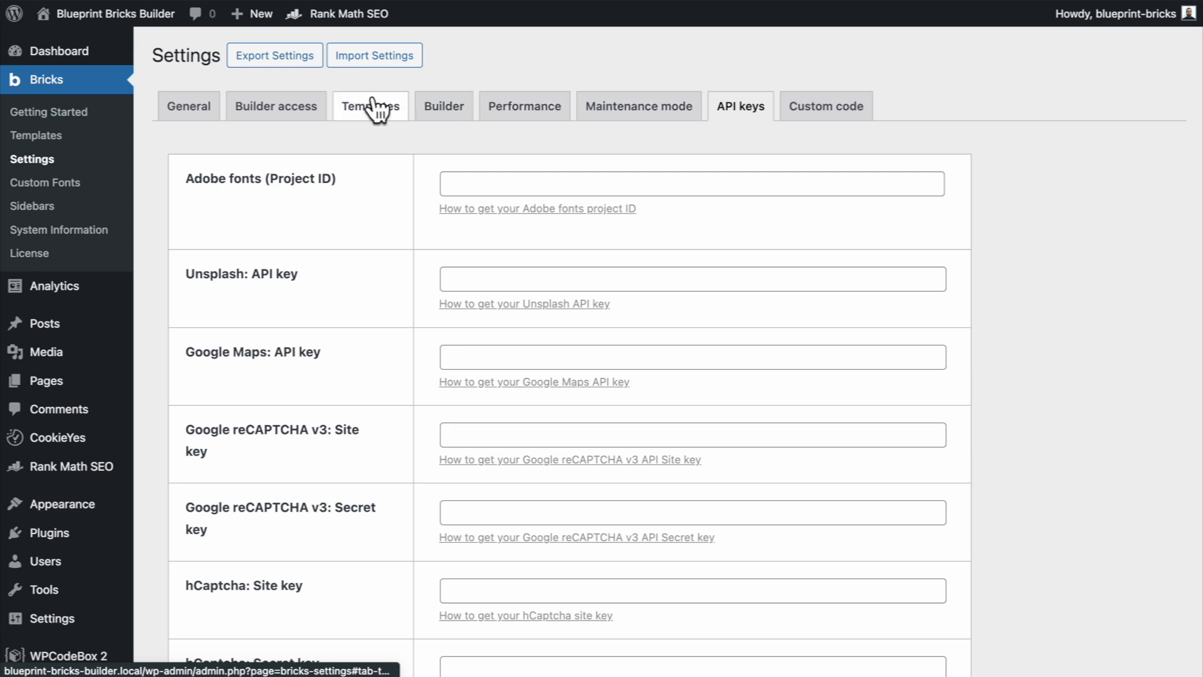
scroll(376, 495, "down", 9)
scroll(376, 495, "up", 9)
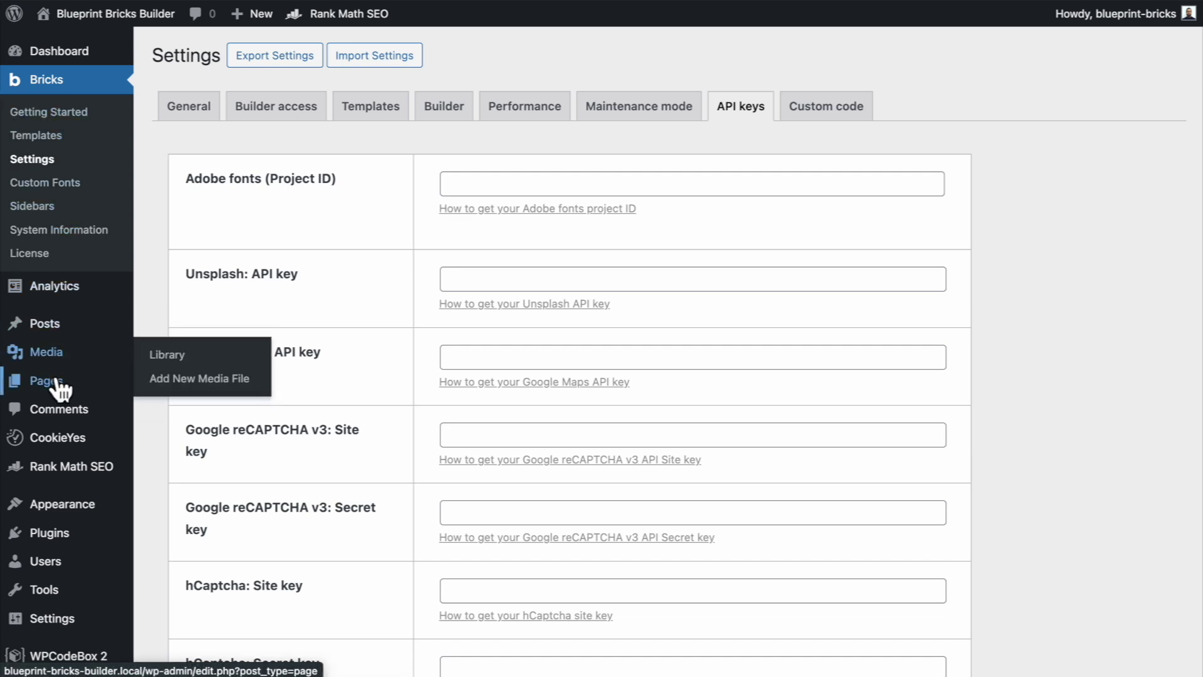
Go to Pages > All Pages and open the Front Page with Edit with Bricks
mouse_move(60, 388)
left_click(169, 384)
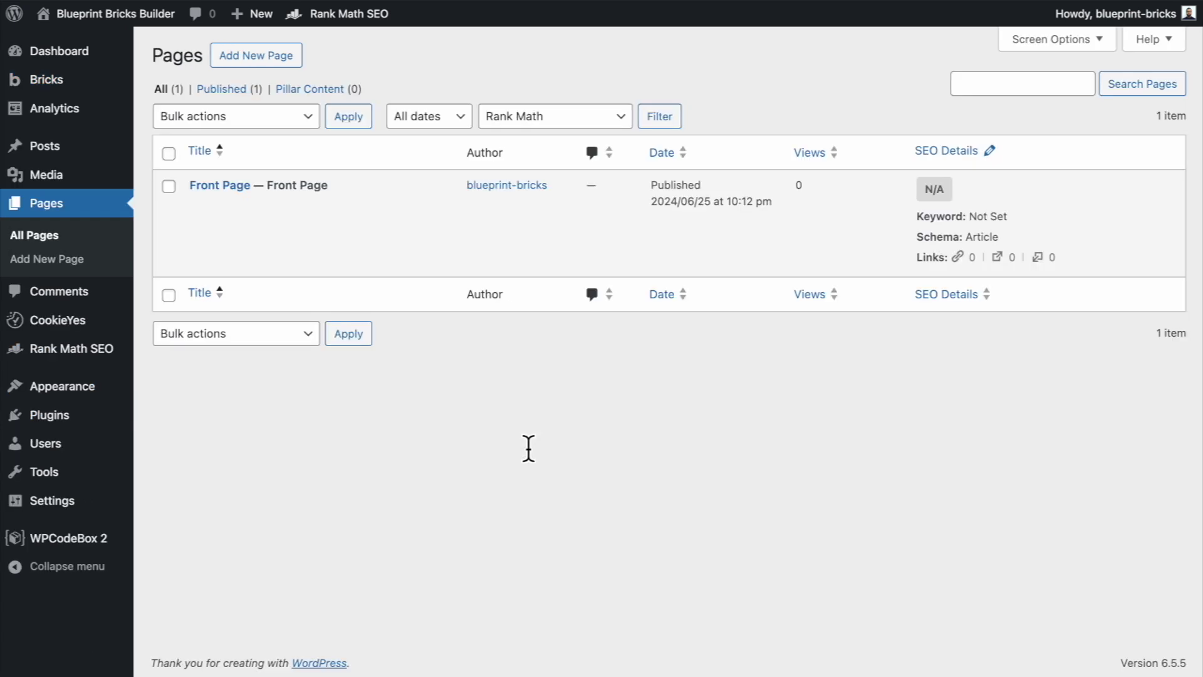
mouse_move(442, 276)
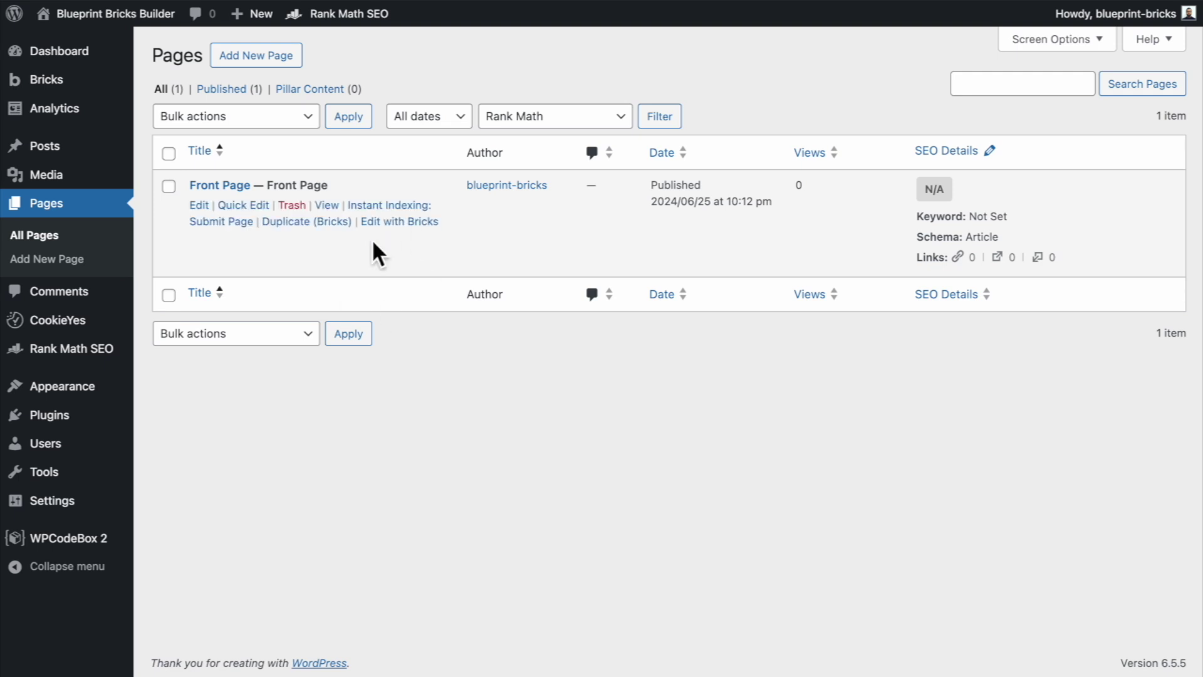
left_click(397, 221)
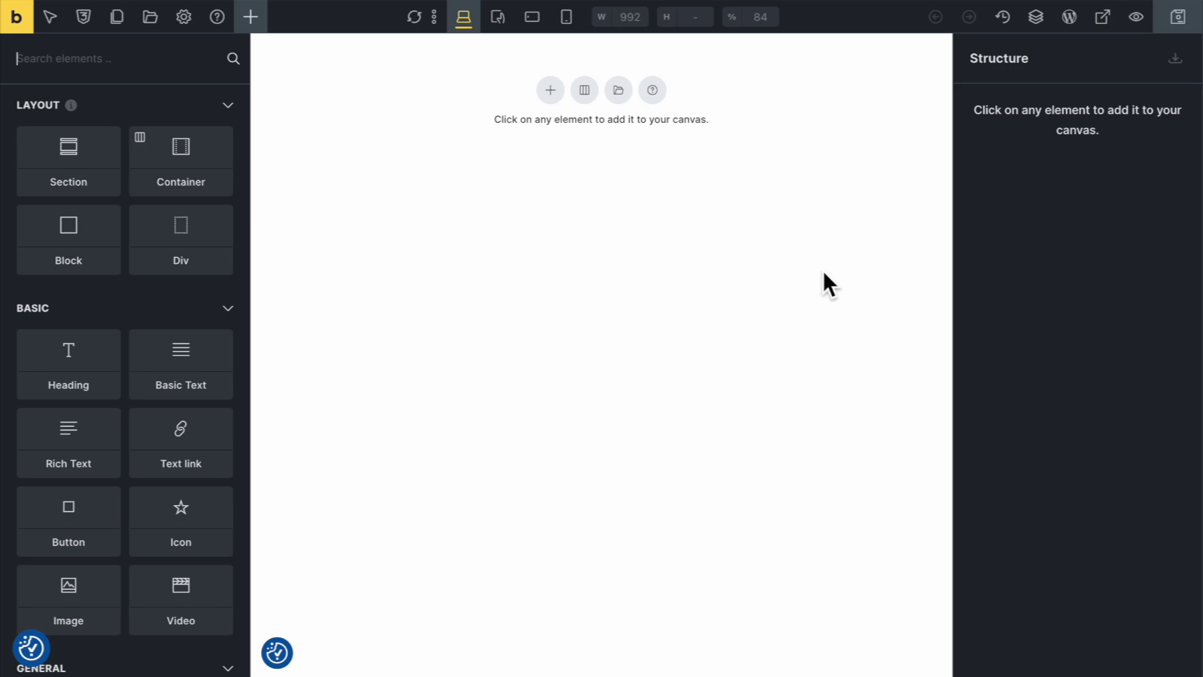
Open Theme Styles and briefly expand the Main style's conditions
left_click(184, 21)
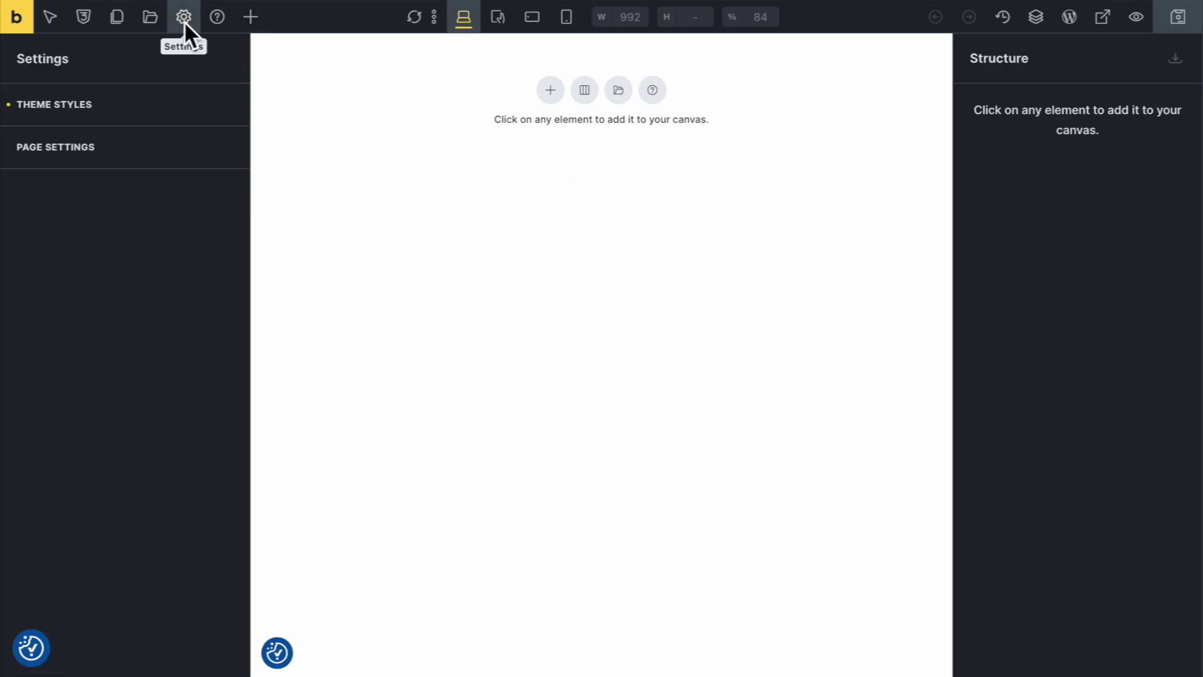
left_click(135, 104)
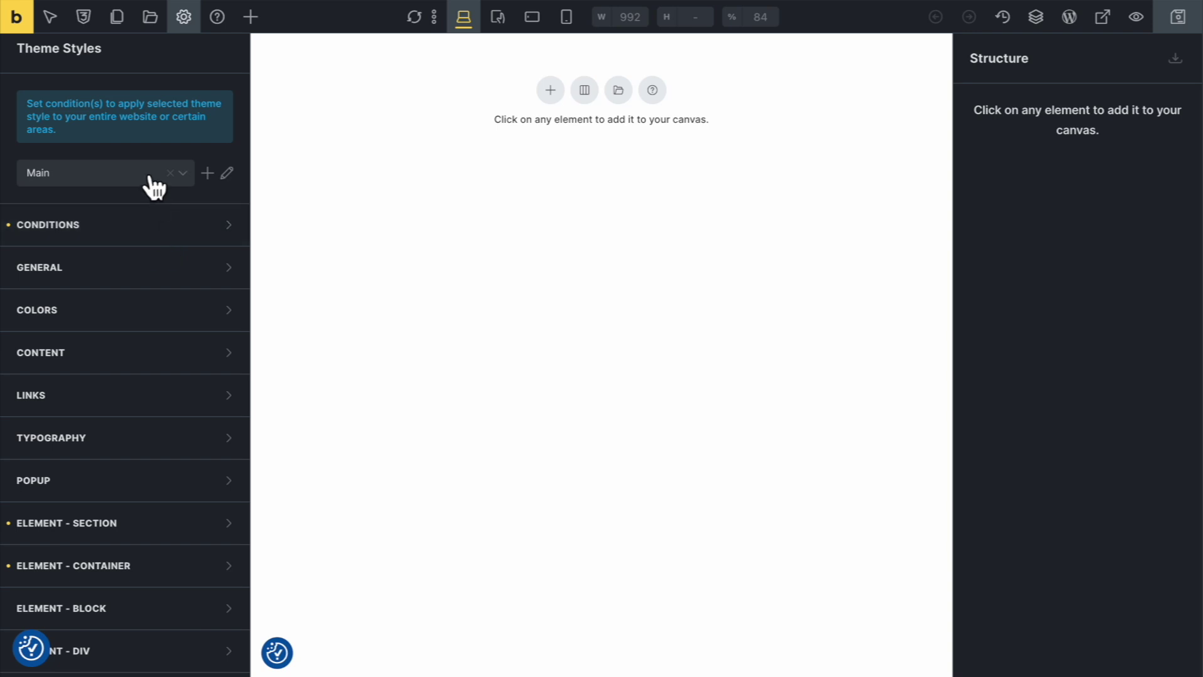
left_click(152, 229)
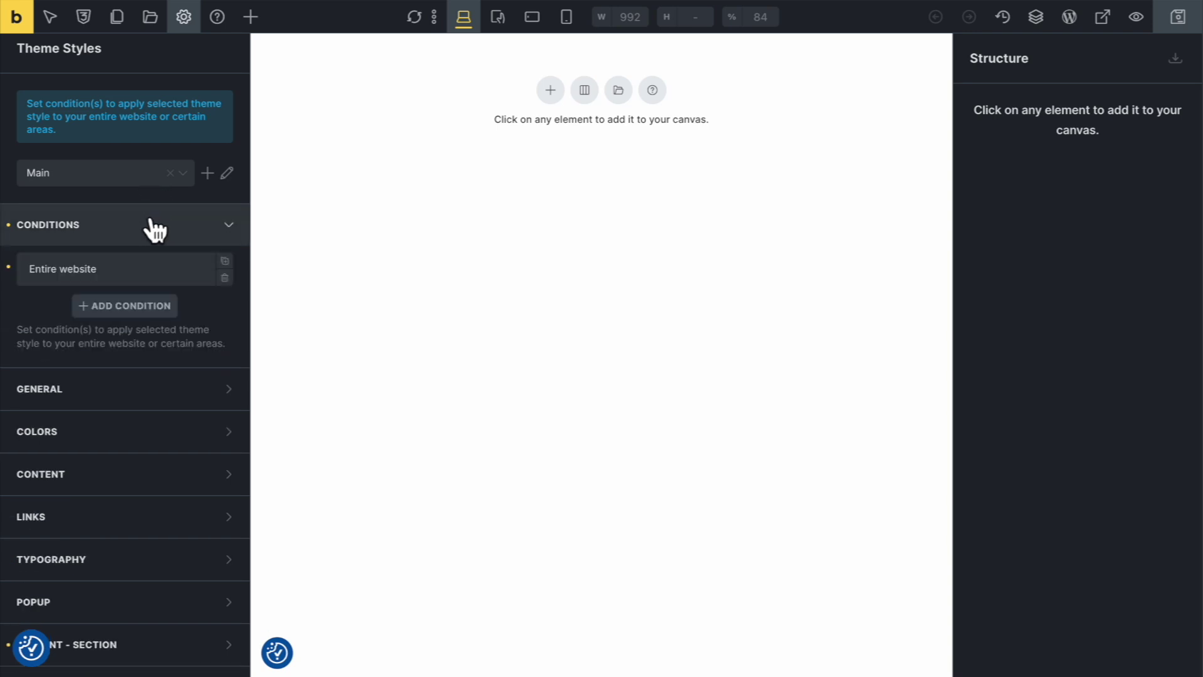
left_click(186, 243)
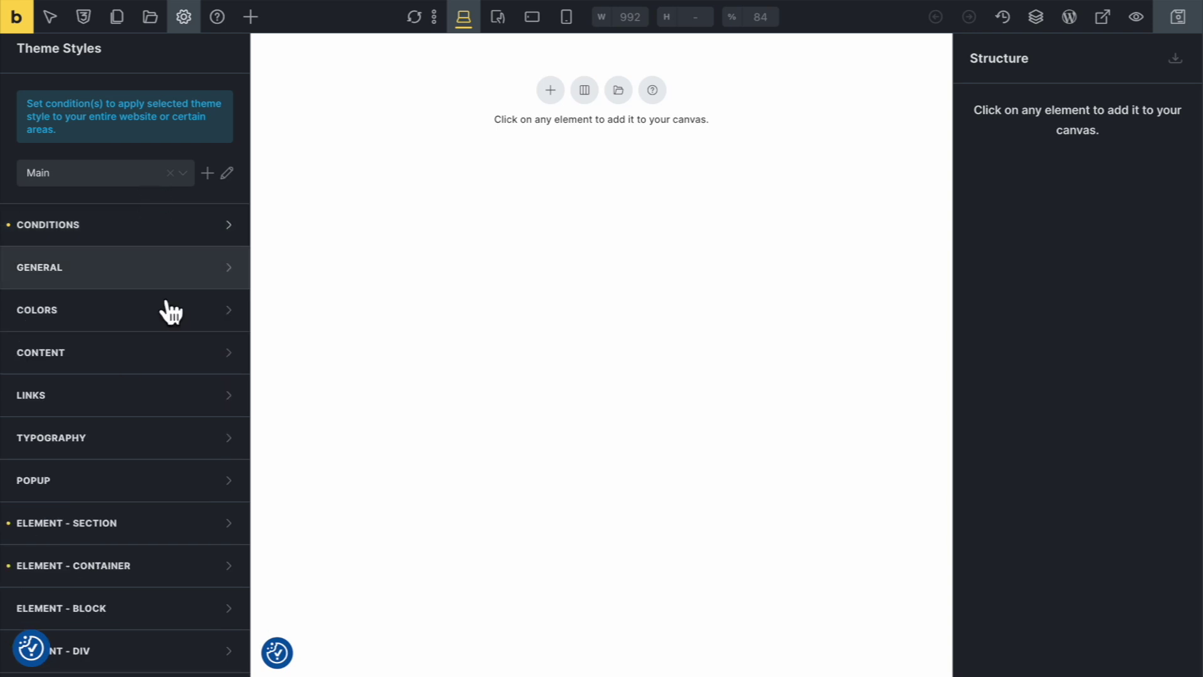
Expand and scroll through the ELEMENT - SECTION style settings, then collapse them
scroll(156, 489, "down", 4)
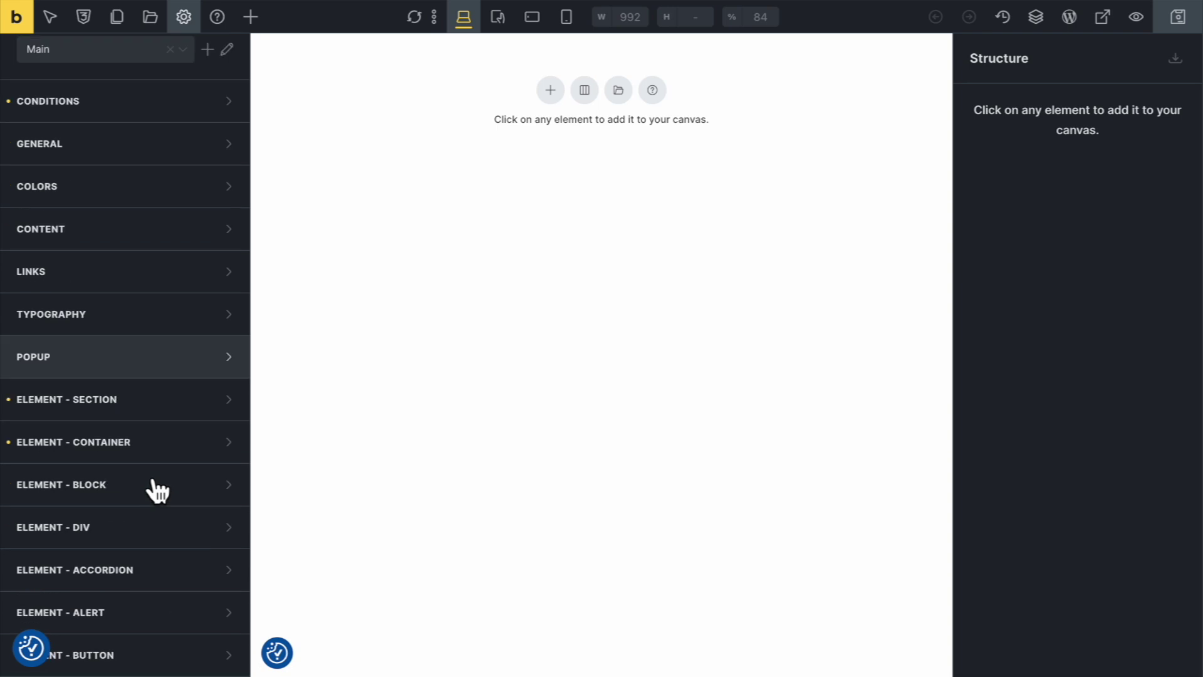
left_click(170, 290)
scroll(167, 421, "down", 5)
scroll(167, 417, "down", 2)
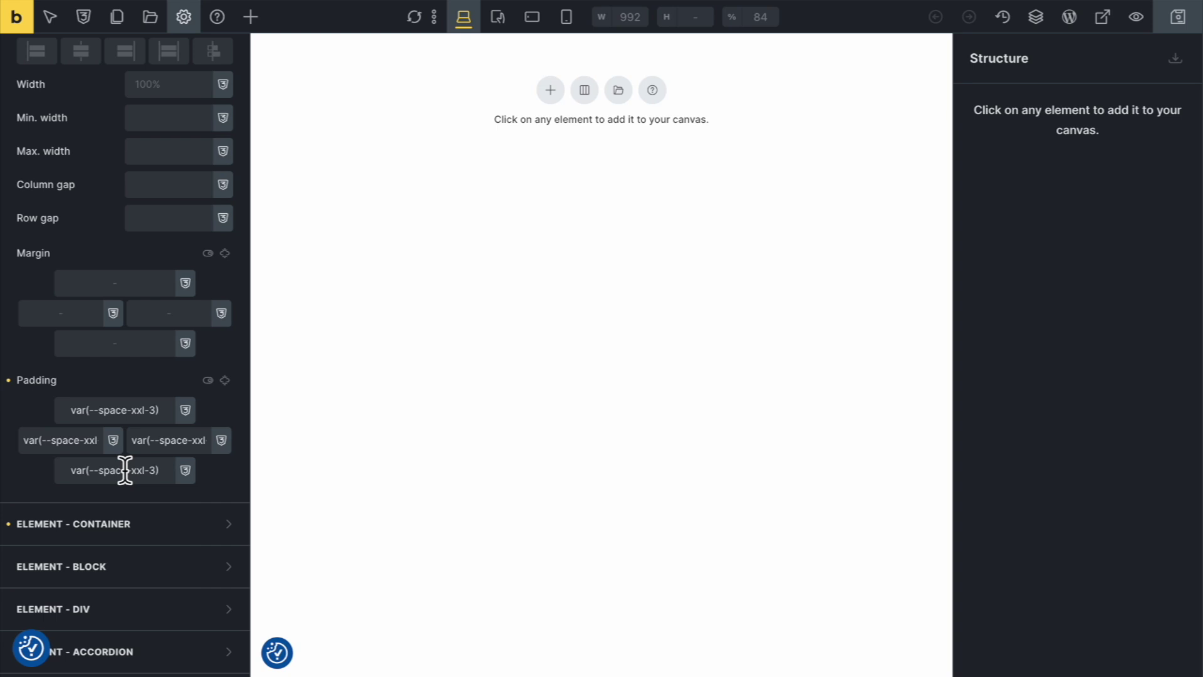
scroll(124, 470, "up", 7)
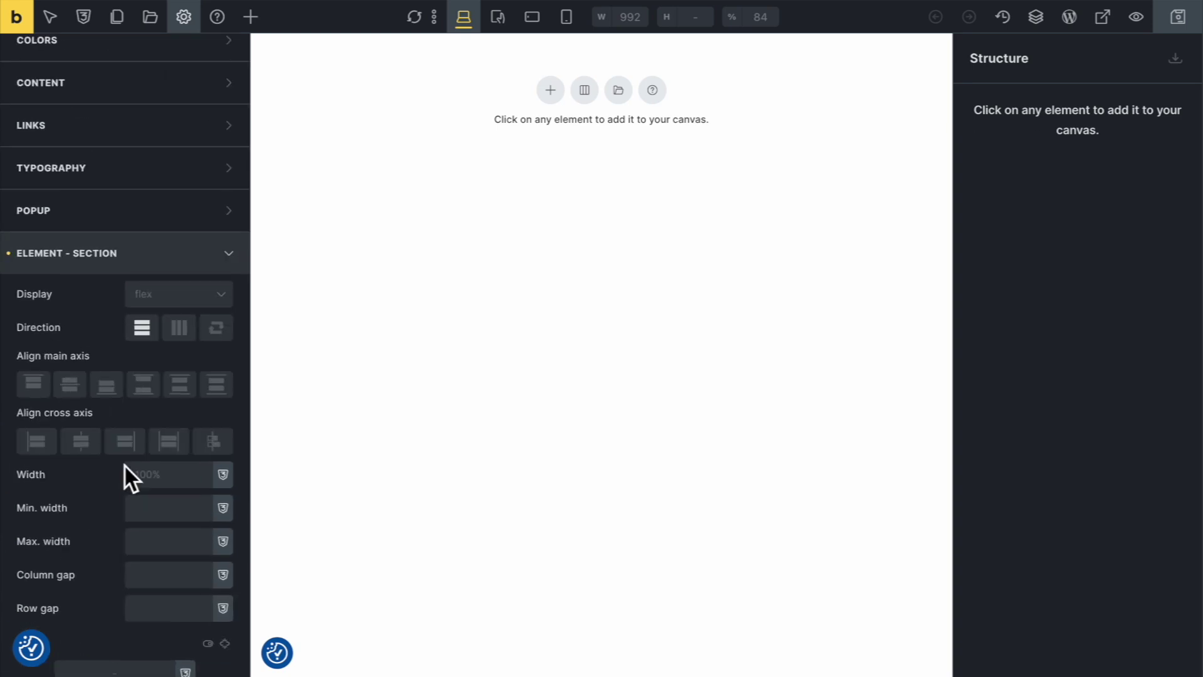
left_click(201, 263)
Review the ELEMENT - CONTAINER settings with 1440px width, collapse them, and return to WordPress
left_click(187, 295)
scroll(144, 470, "down", 3)
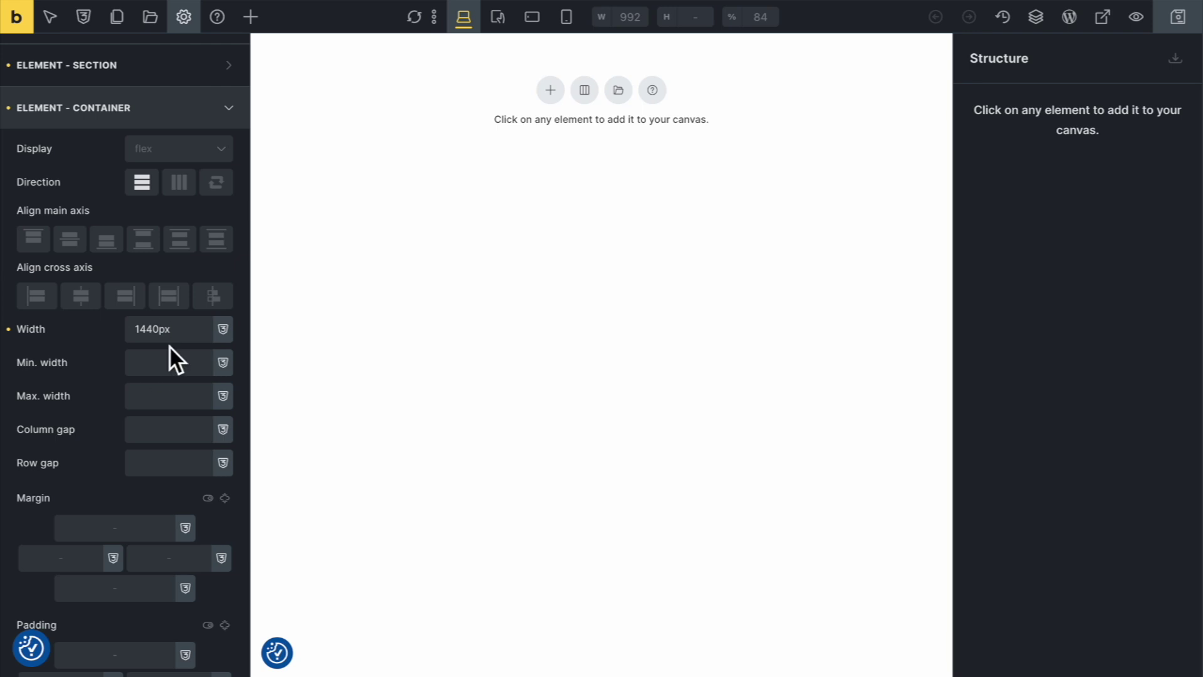
scroll(141, 464, "down", 4)
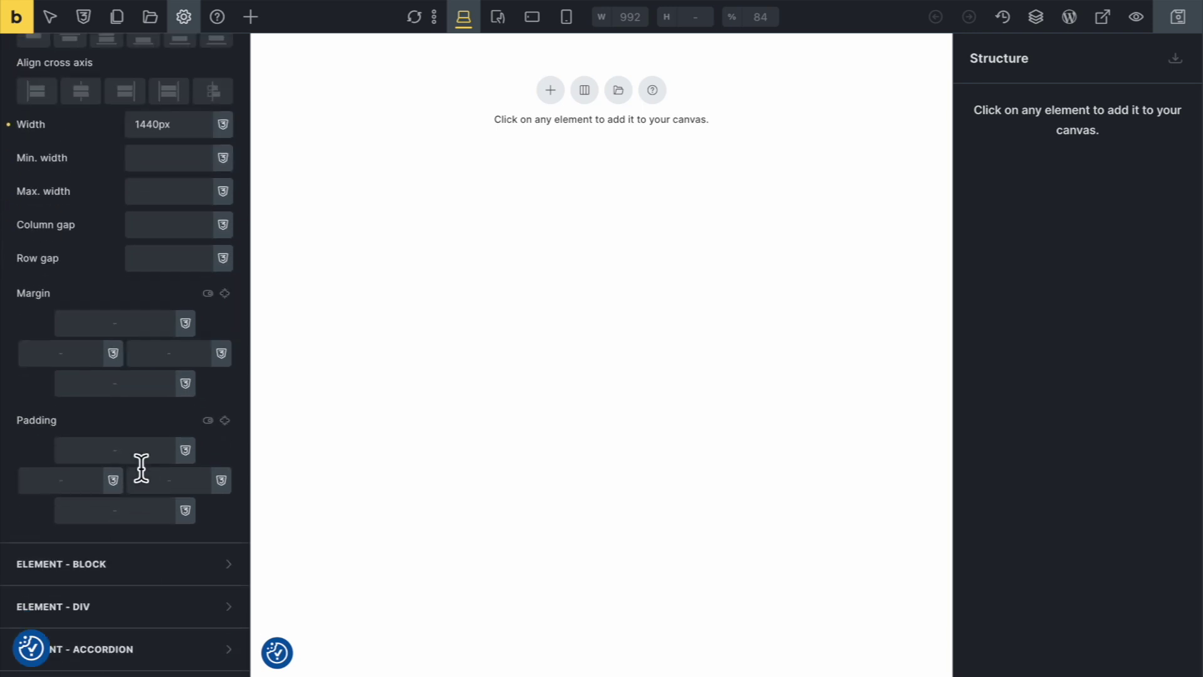
scroll(141, 464, "up", 4)
scroll(140, 461, "up", 3)
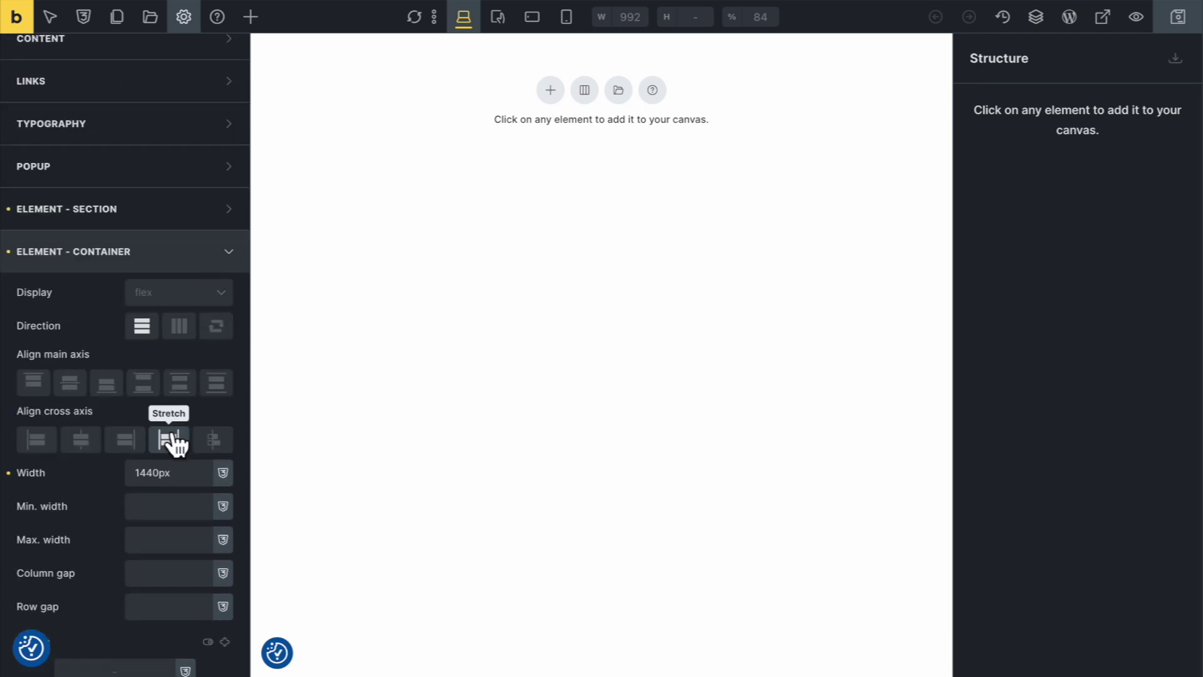
scroll(175, 442, "down", 1)
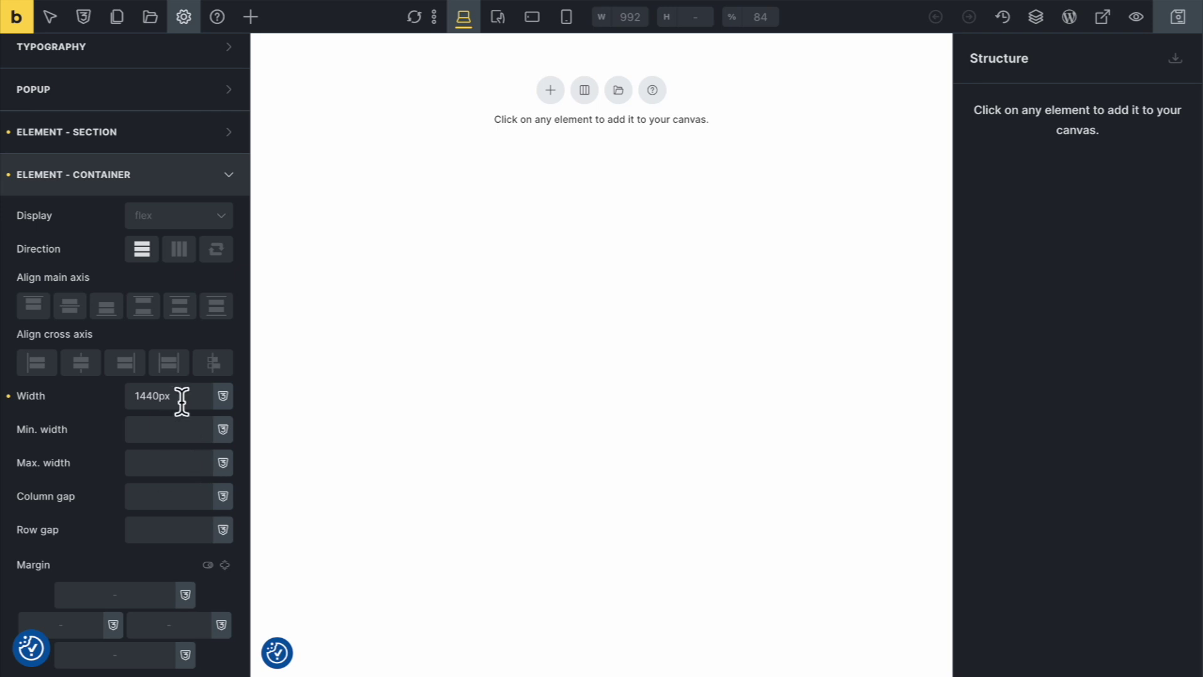
left_click(219, 176)
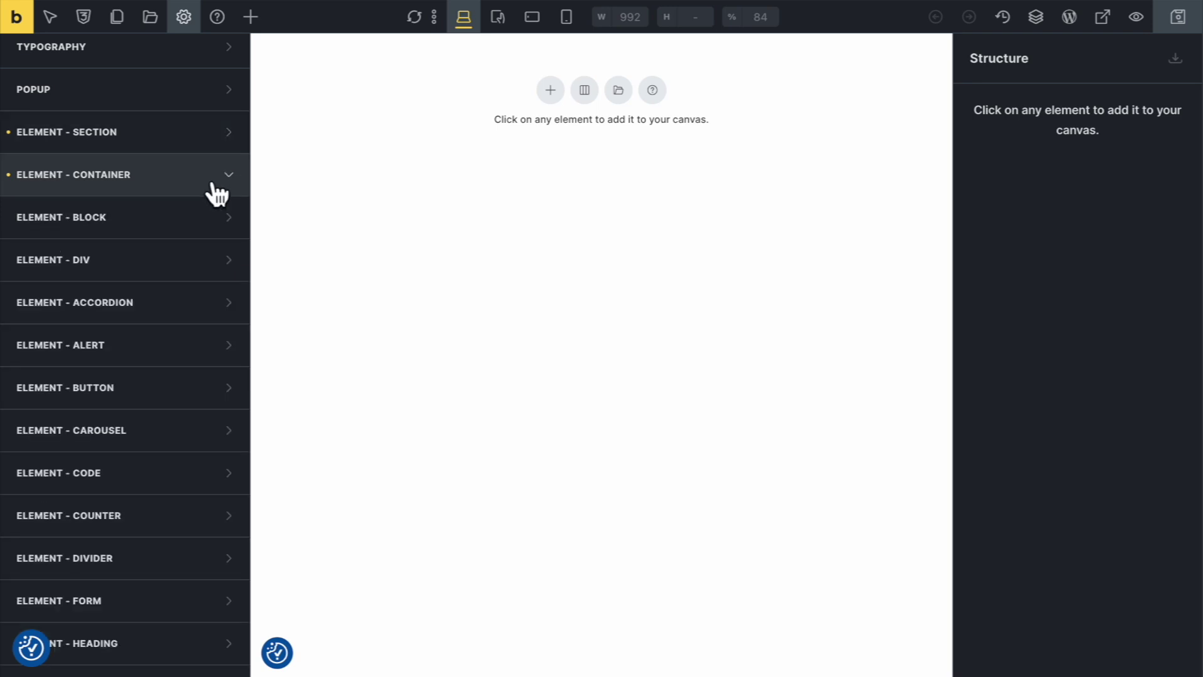
scroll(153, 438, "down", 10)
scroll(161, 441, "down", 6)
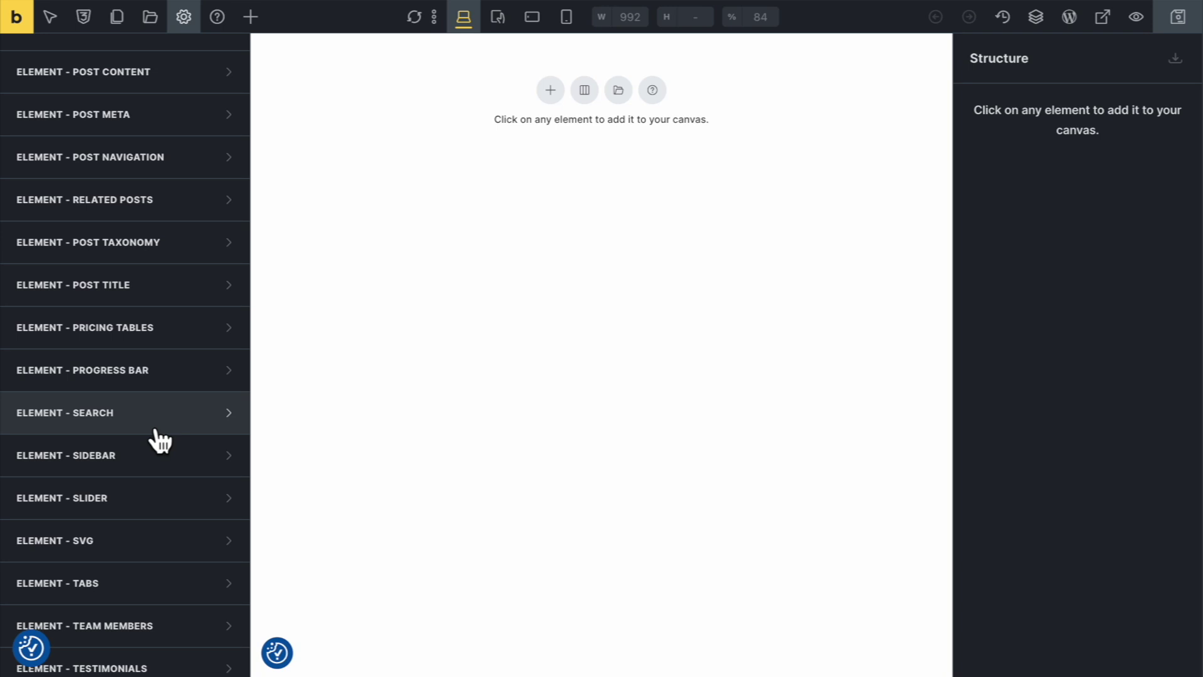
scroll(161, 441, "up", 20)
scroll(161, 441, "up", 2)
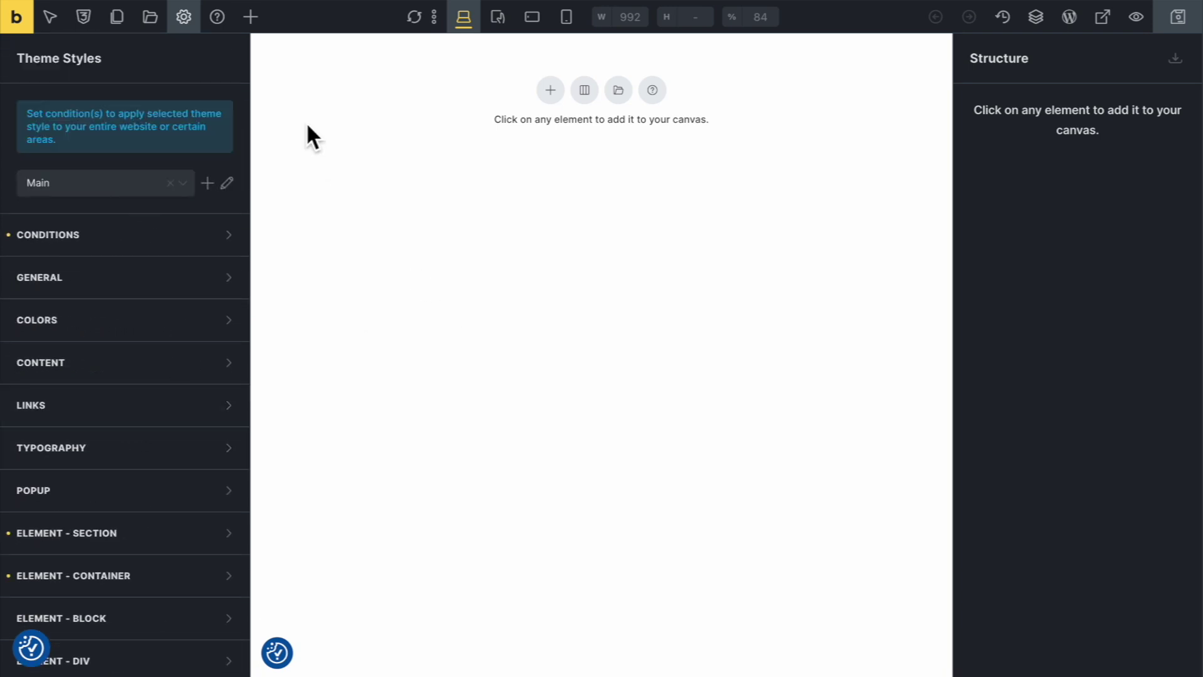
left_click(1072, 24)
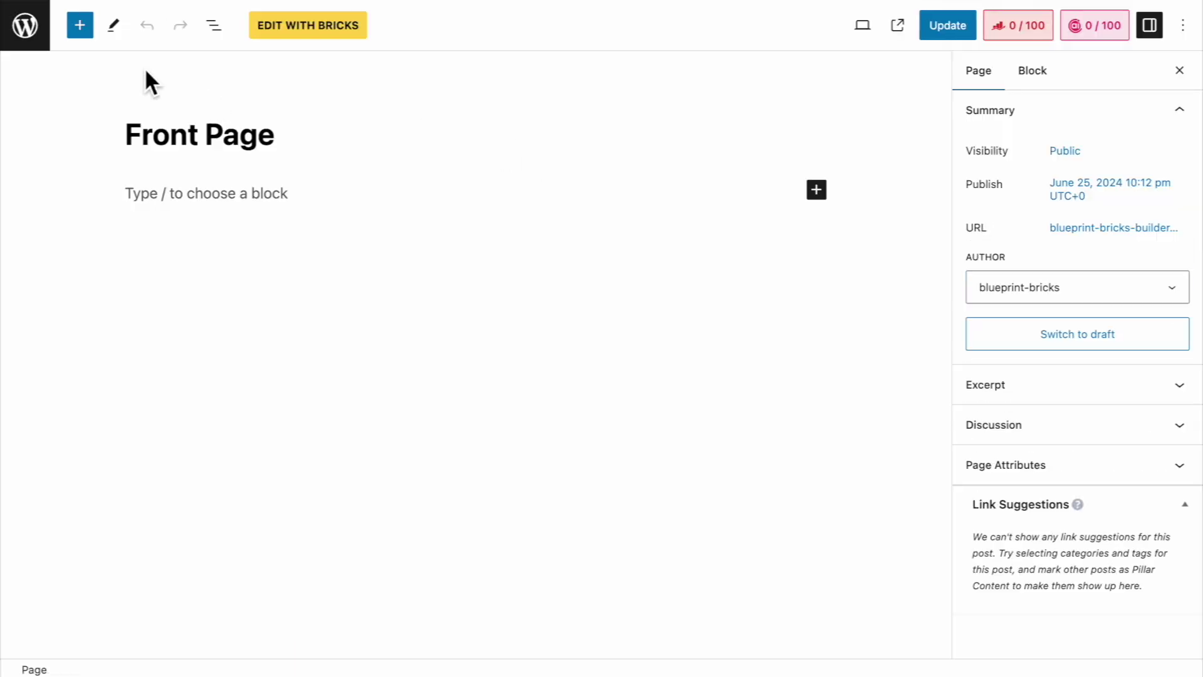
Open WPCodeBox 2 and view the Fluid Typography and Utility CSS snippets
left_click(28, 32)
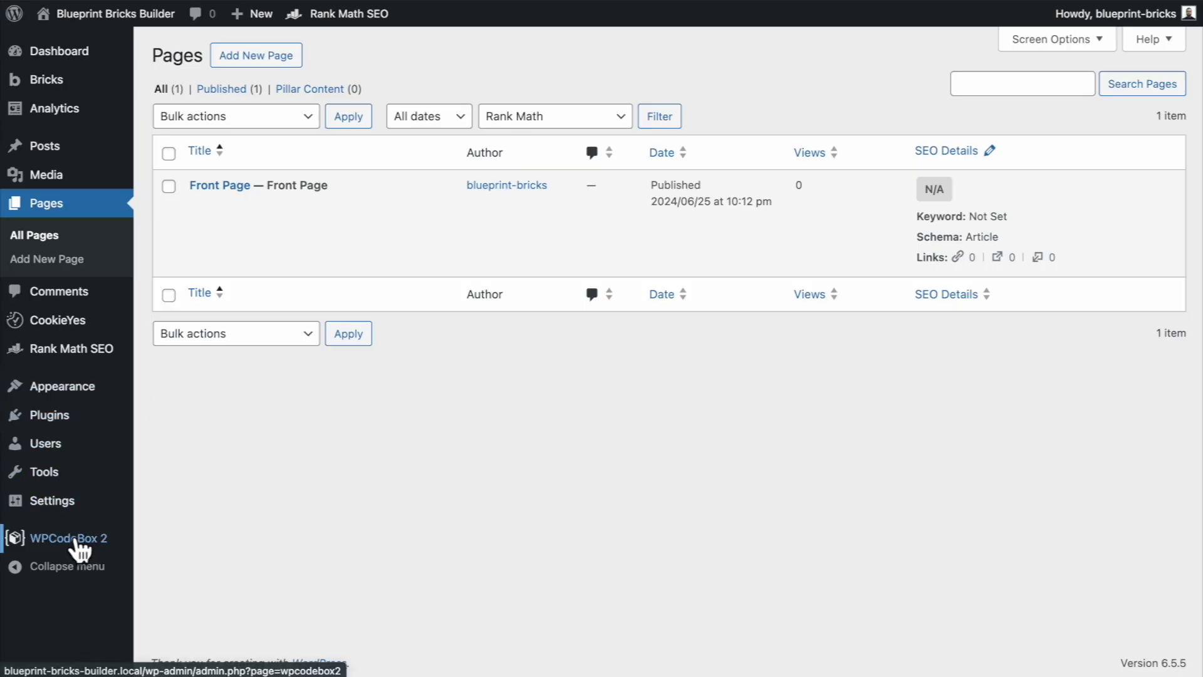
left_click(73, 540)
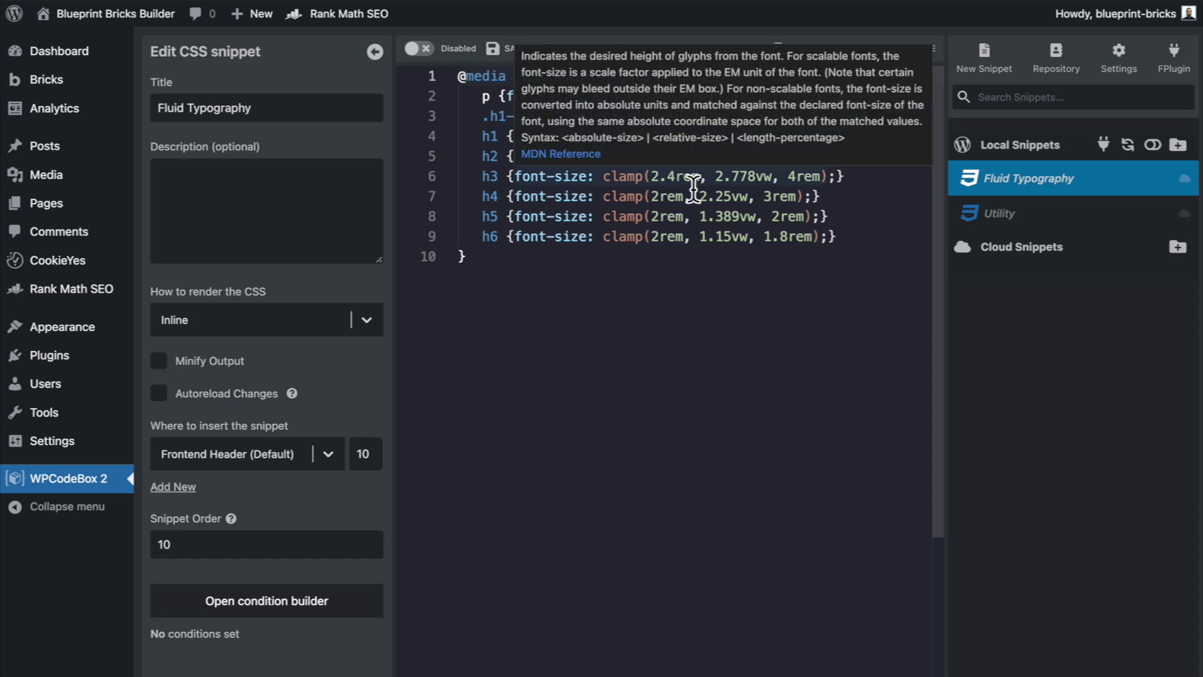
left_click(1028, 222)
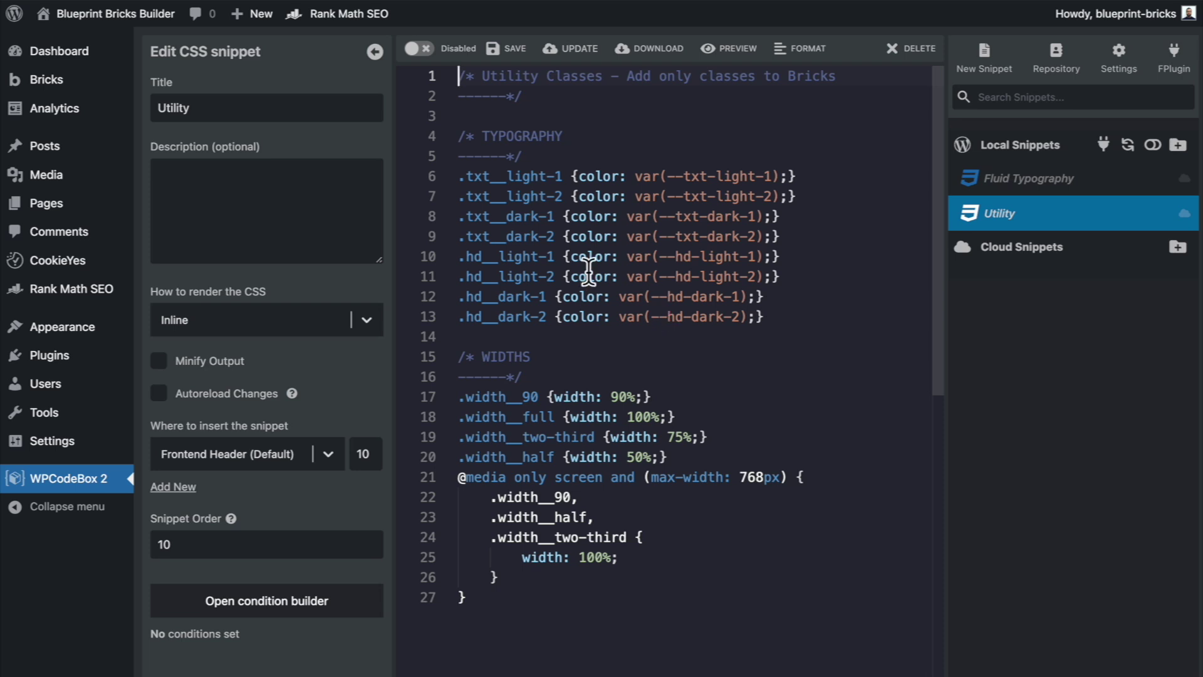
Return to All Pages and open the Front Page in Bricks again
mouse_move(48, 201)
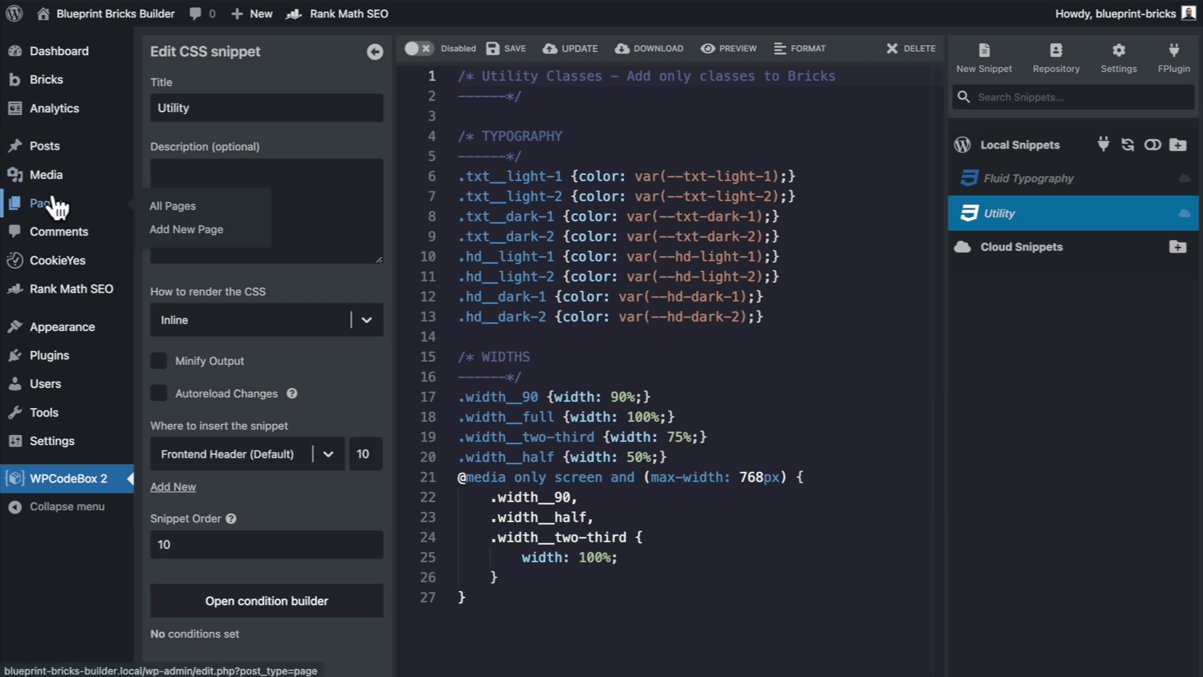
left_click(188, 207)
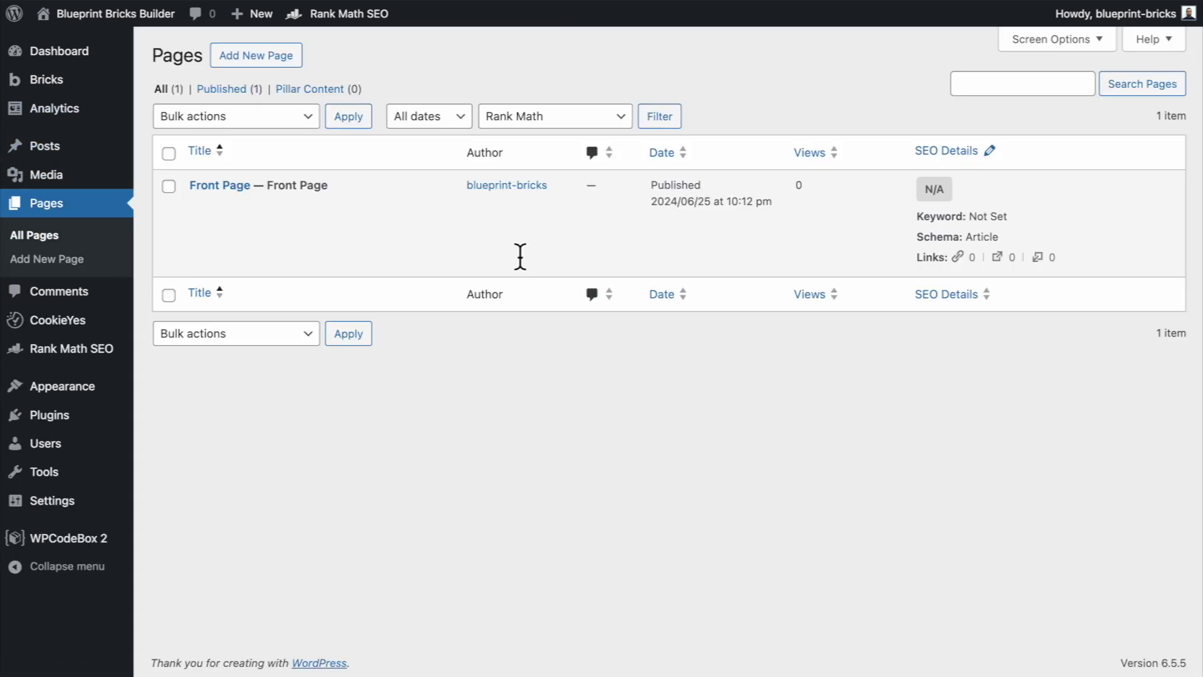
left_click(419, 223)
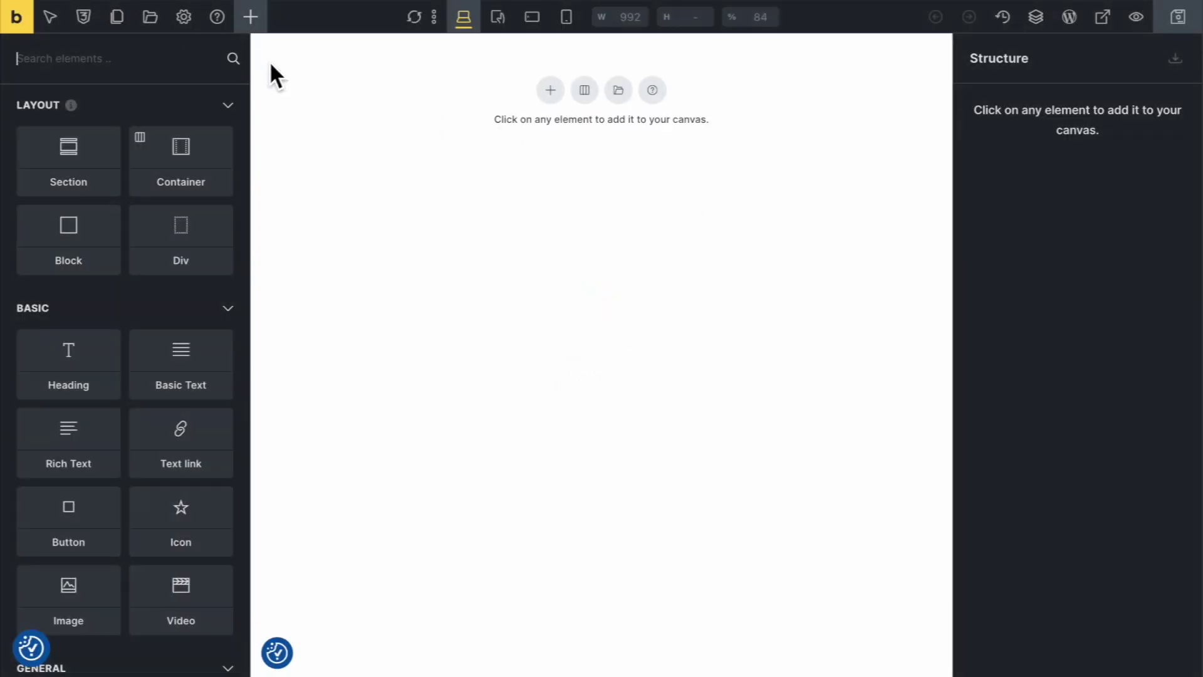
Open the Bricks class manager, then switch it to the global Variables view
left_click(82, 20)
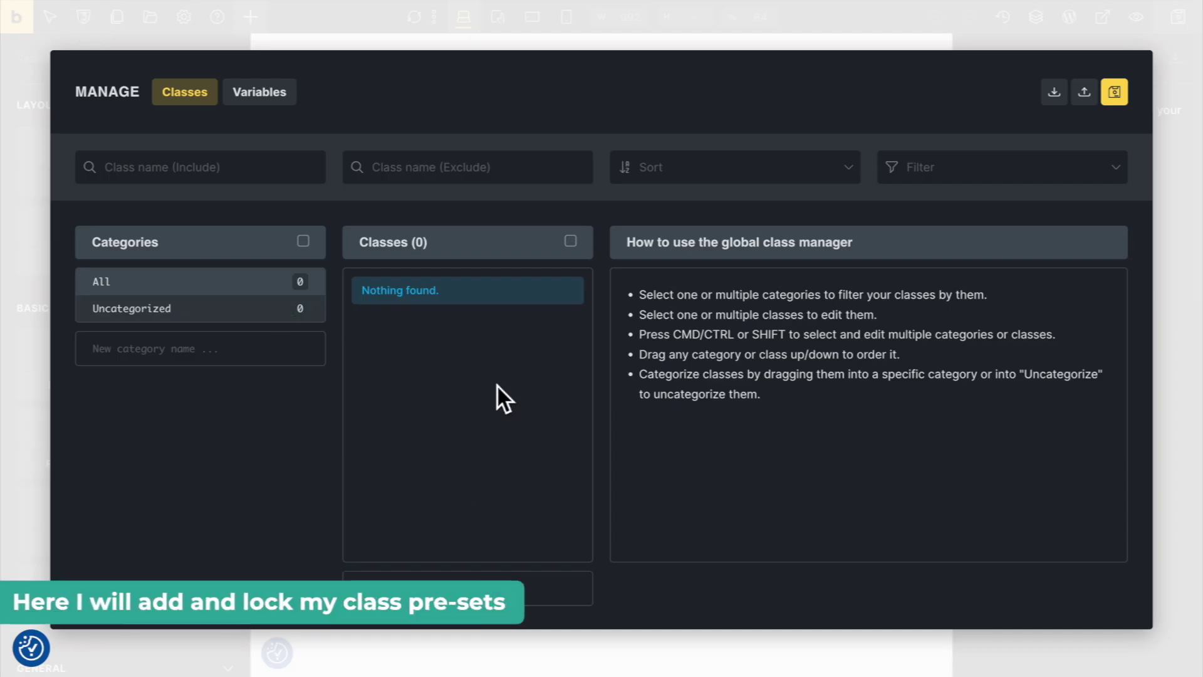
left_click(262, 95)
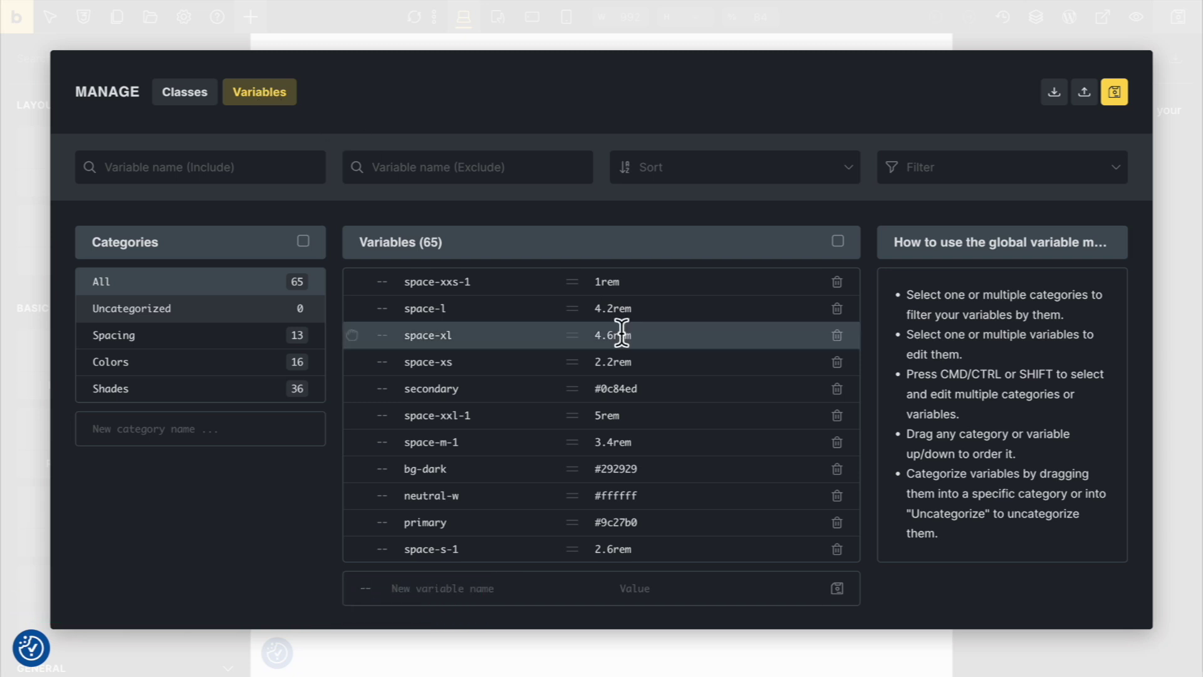
Switch between the Spacing, Colors and Shades categories and scroll through the Colors variables
left_click(211, 341)
left_click(202, 365)
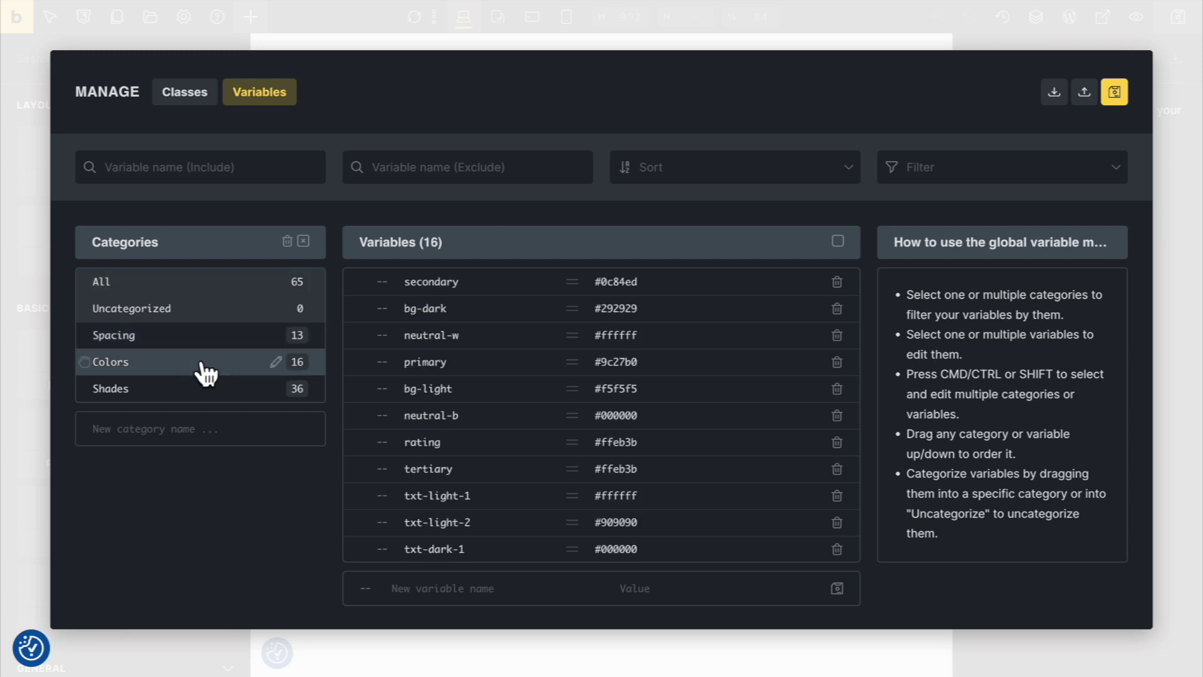
left_click(202, 394)
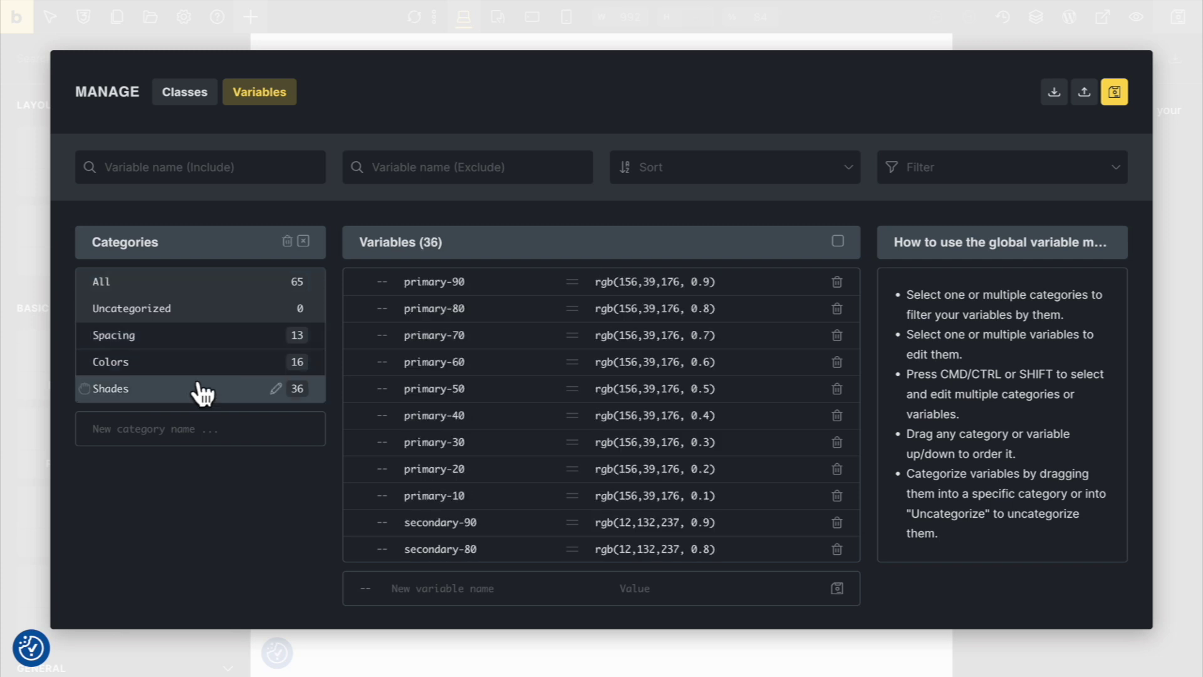
left_click(213, 364)
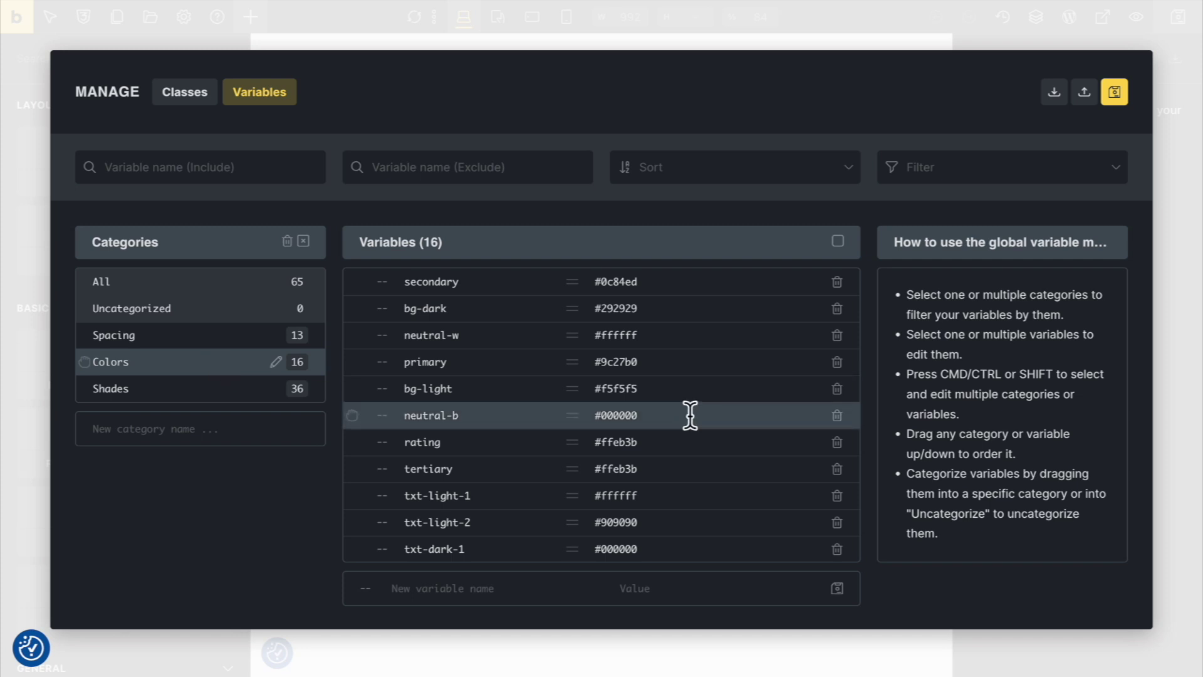
scroll(689, 415, "down", 1)
scroll(690, 415, "up", 1)
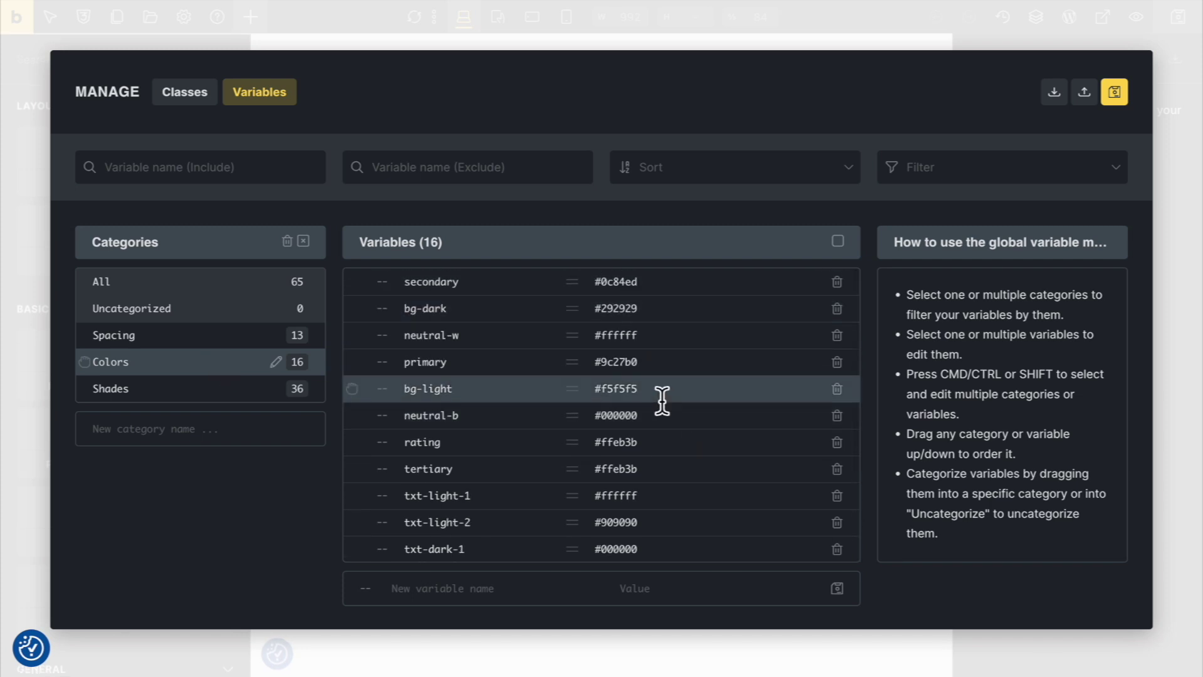
scroll(662, 401, "down", 1)
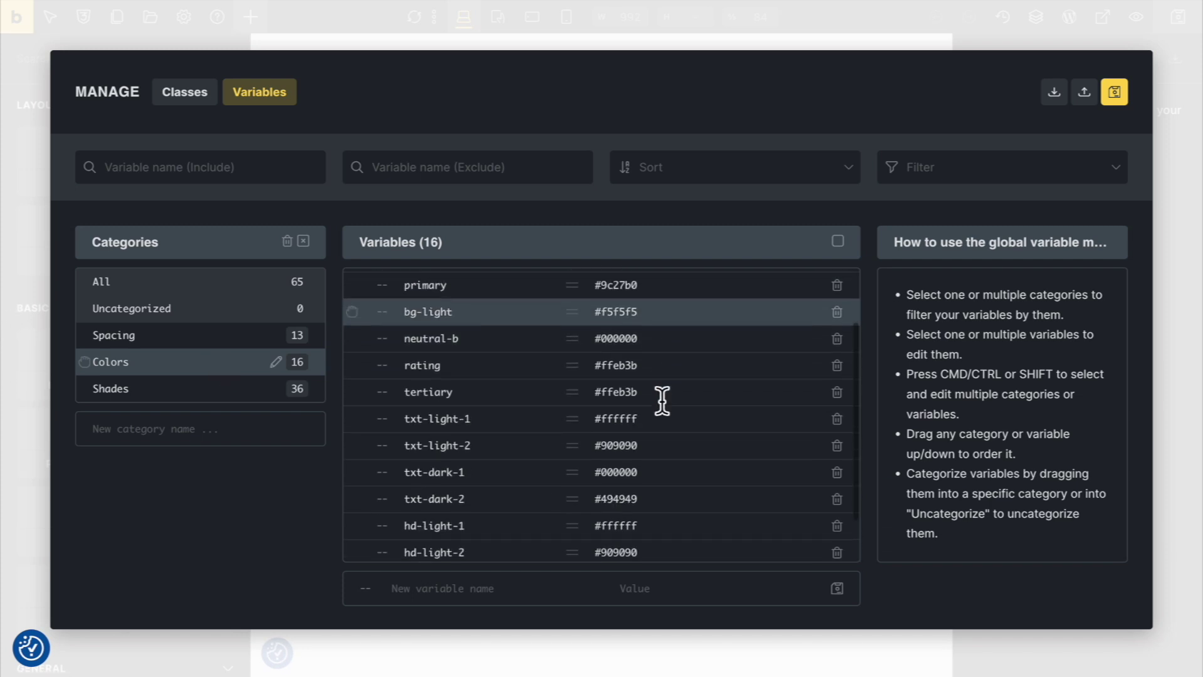
scroll(662, 401, "down", 1)
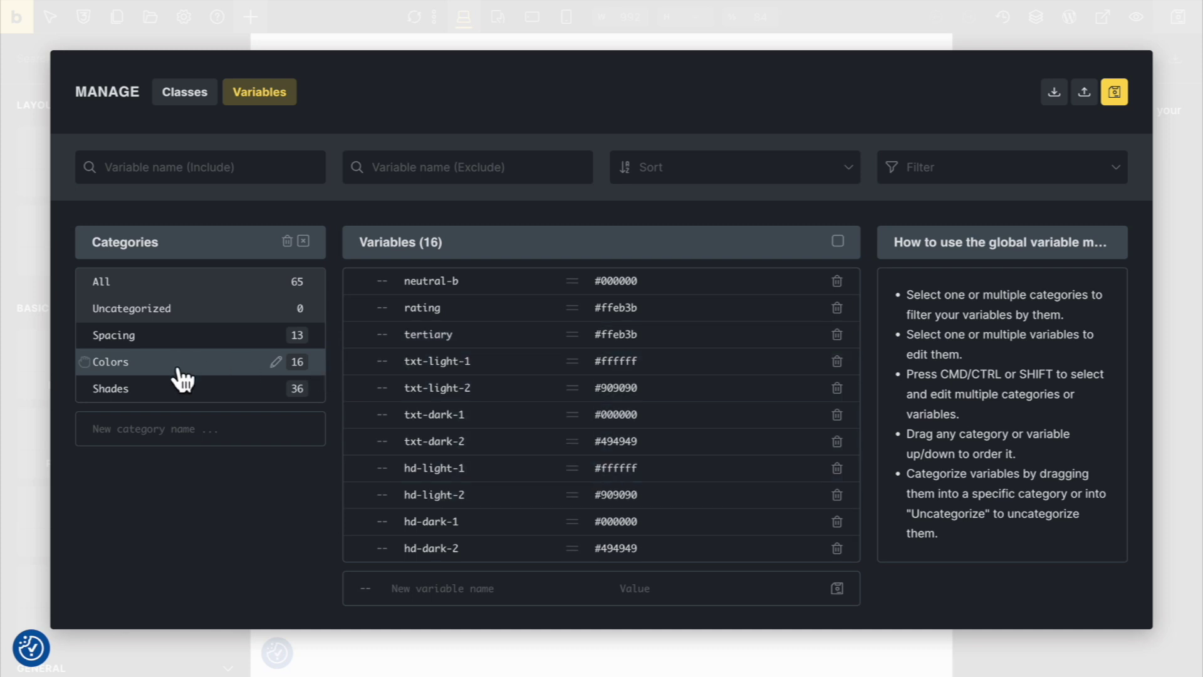
Scroll the Shades and Spacing lists, end on the 36 Shades variables, and close the manager
left_click(191, 390)
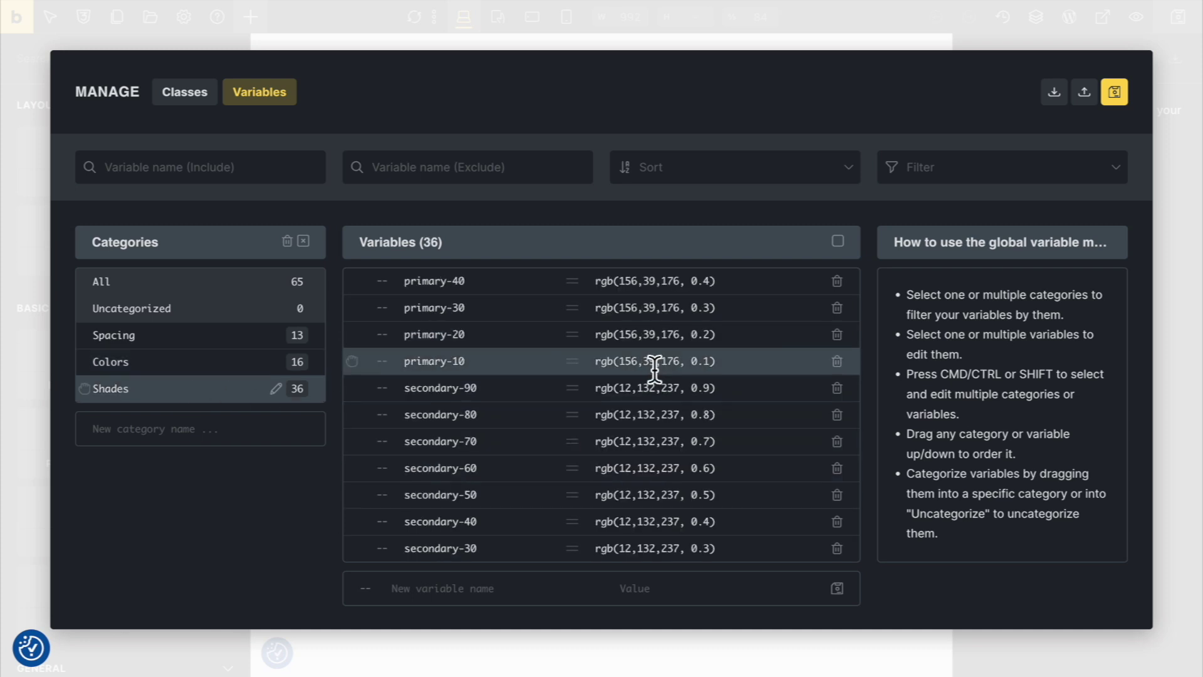
scroll(654, 369, "up", 5)
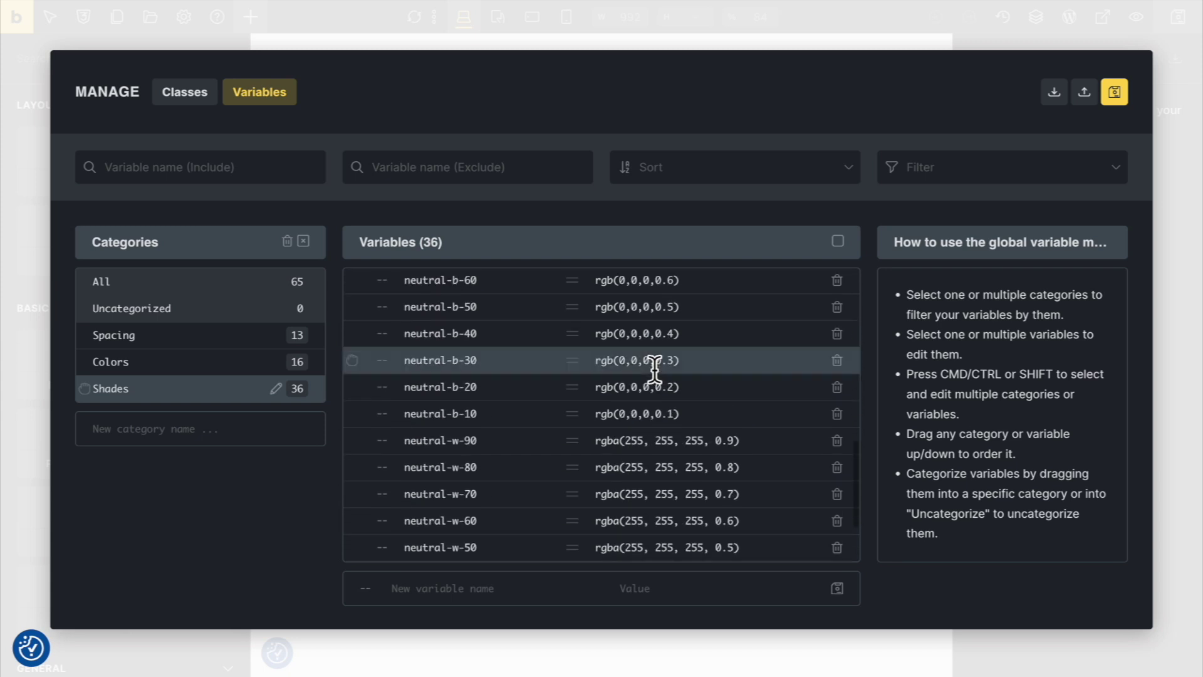
scroll(655, 370, "down", 2)
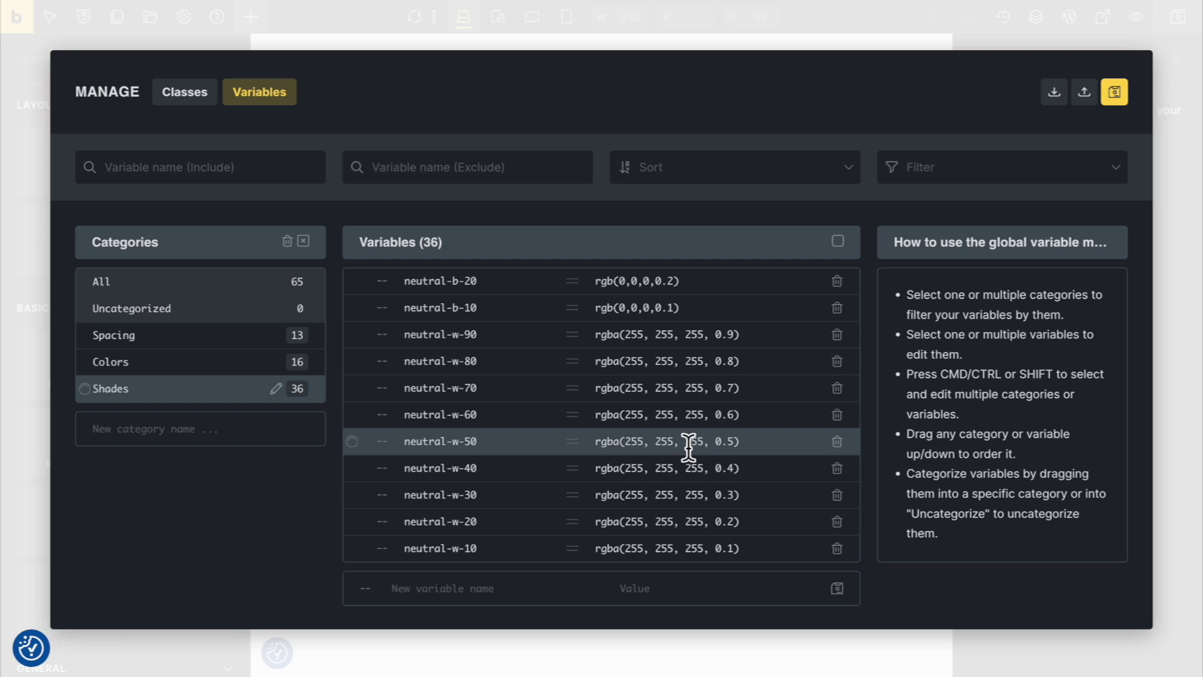
left_click(231, 340)
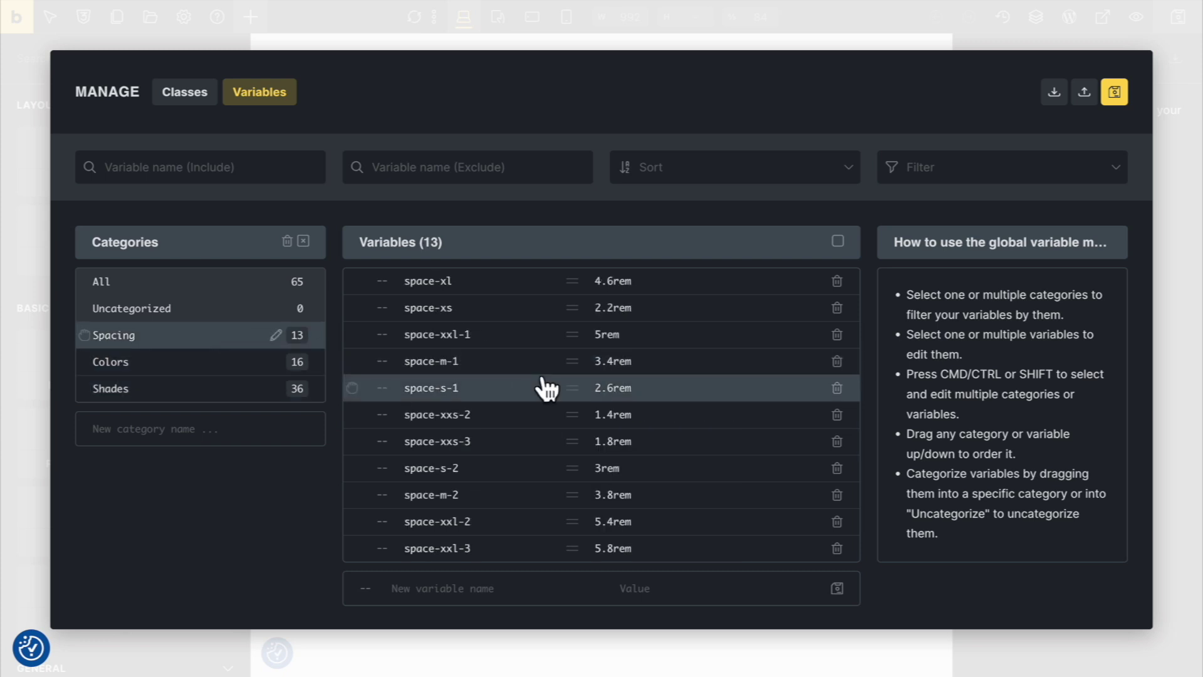
scroll(547, 388, "up", 1)
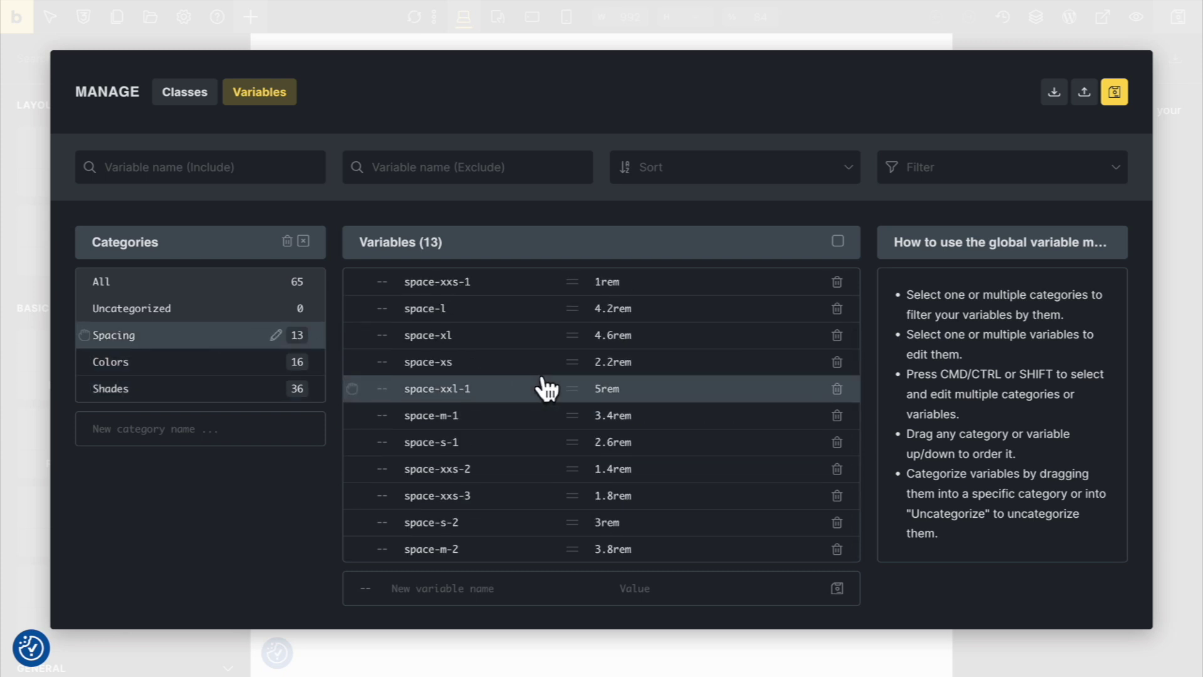
scroll(547, 389, "down", 1)
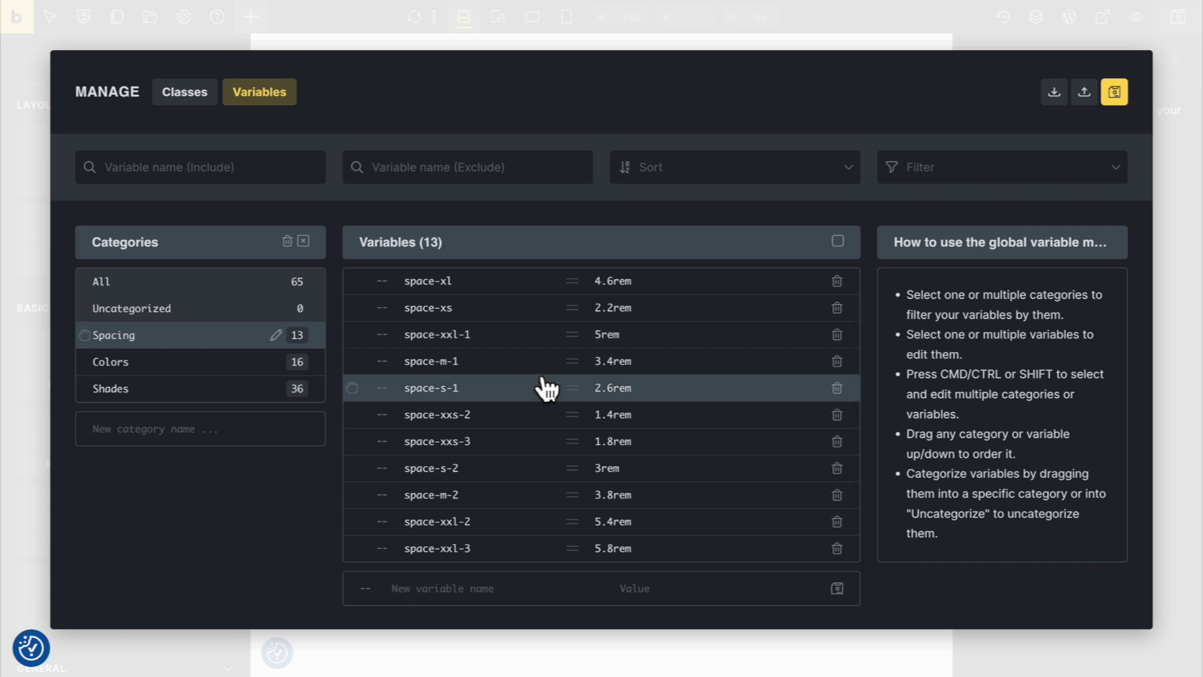
scroll(547, 388, "up", 1)
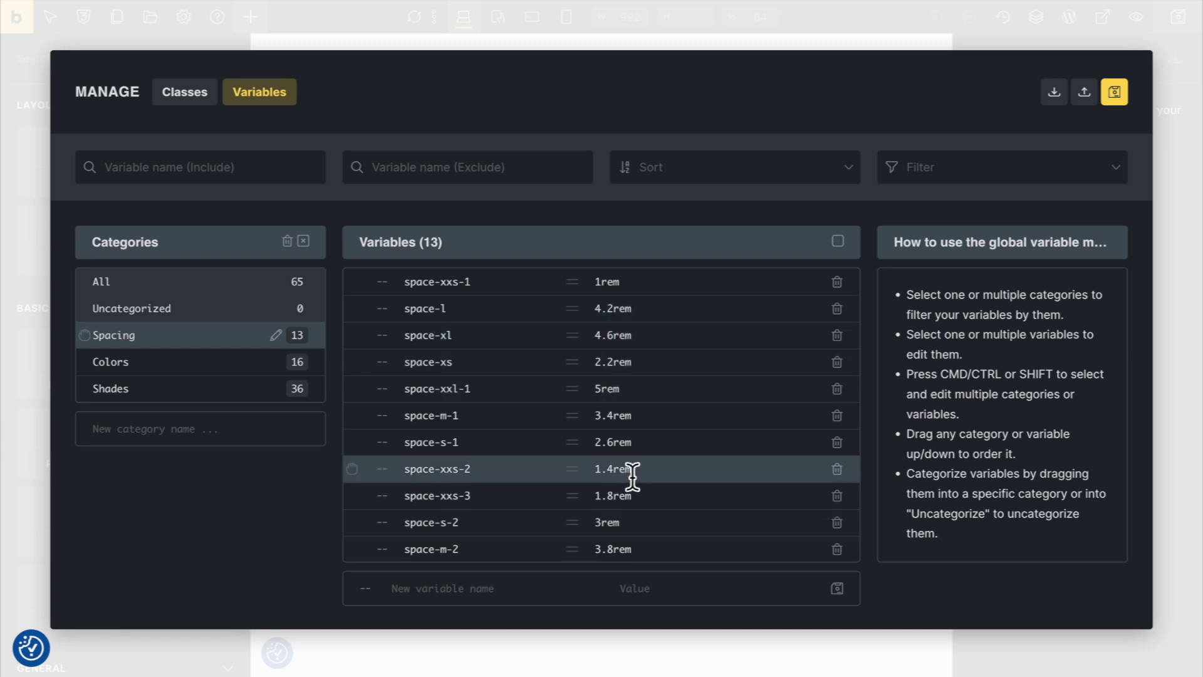
left_click(228, 362)
left_click(227, 389)
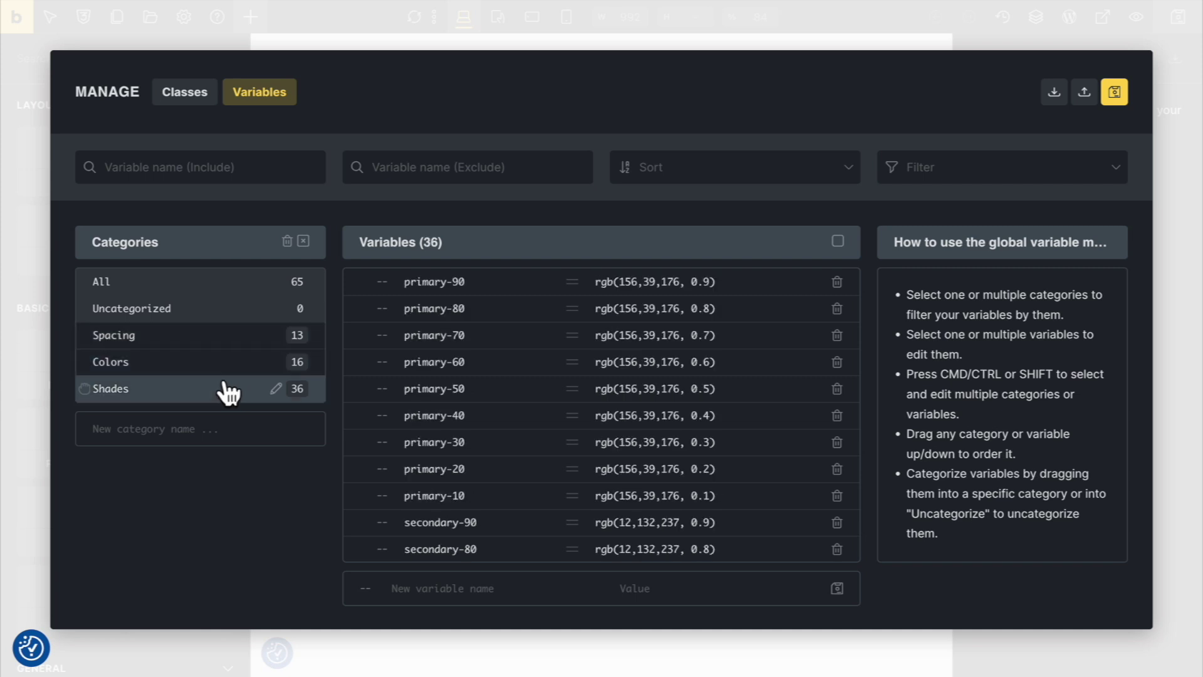
left_click(998, 28)
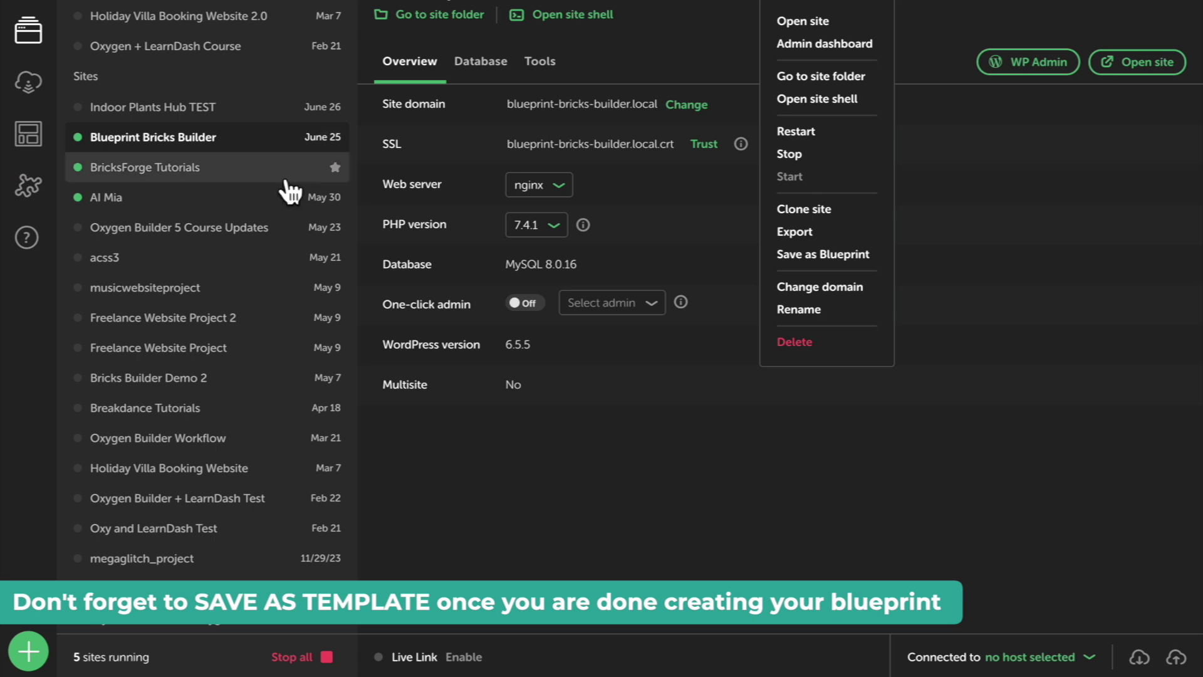
Close the site's actions menu and start a new Local site from a blueprint, continuing to My Blueprints
scroll(289, 249, "up", 1)
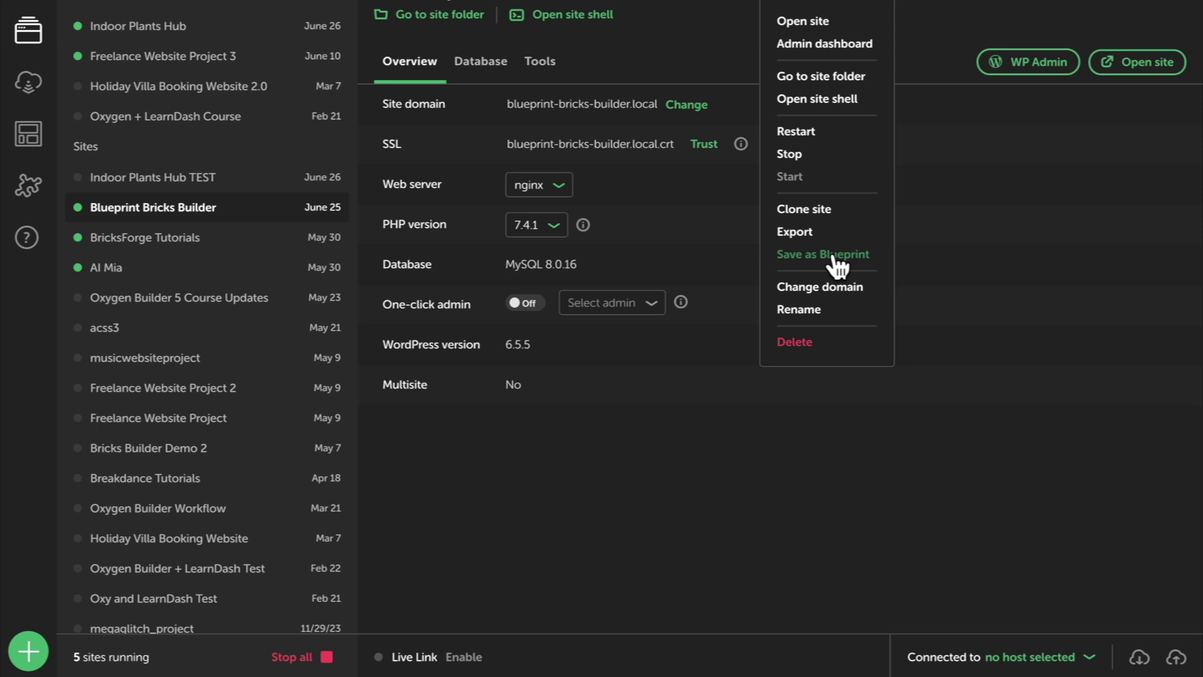
left_click(686, 483)
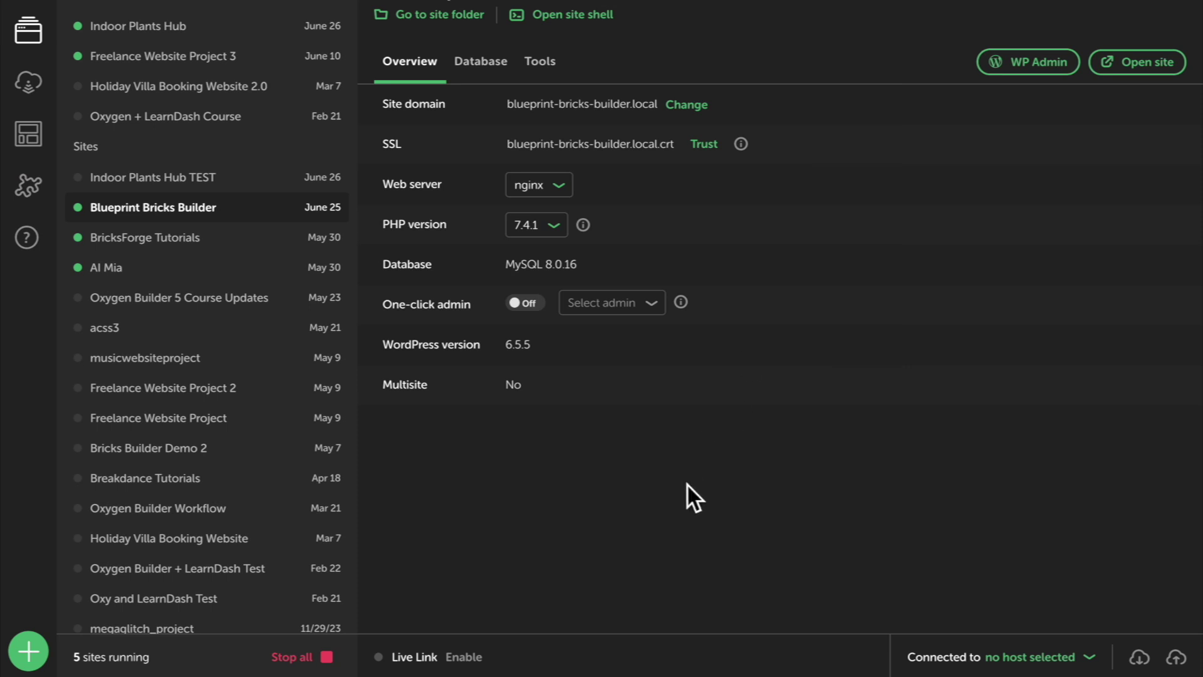
left_click(28, 649)
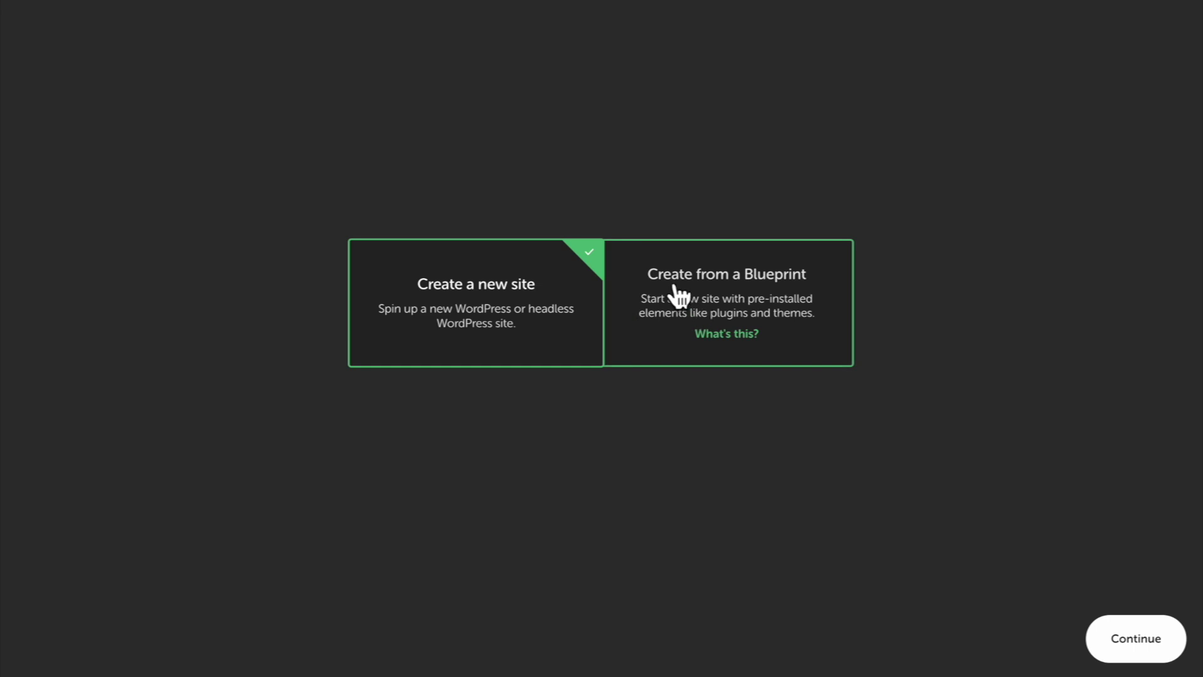
left_click(784, 311)
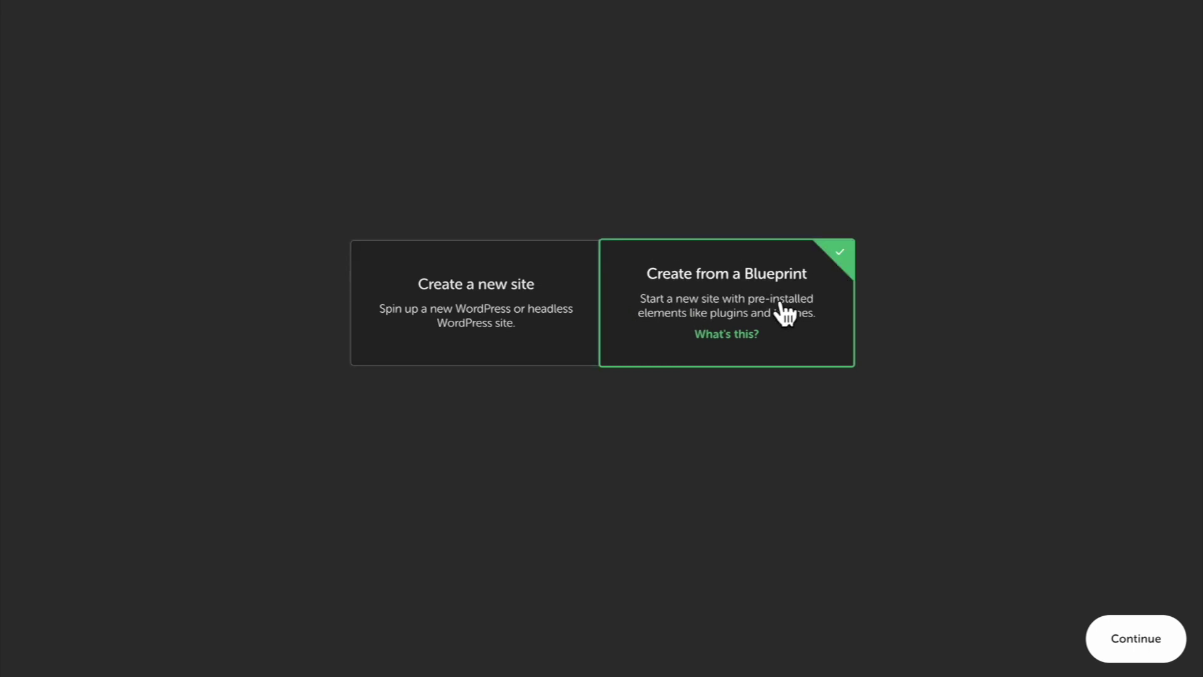
left_click(1134, 639)
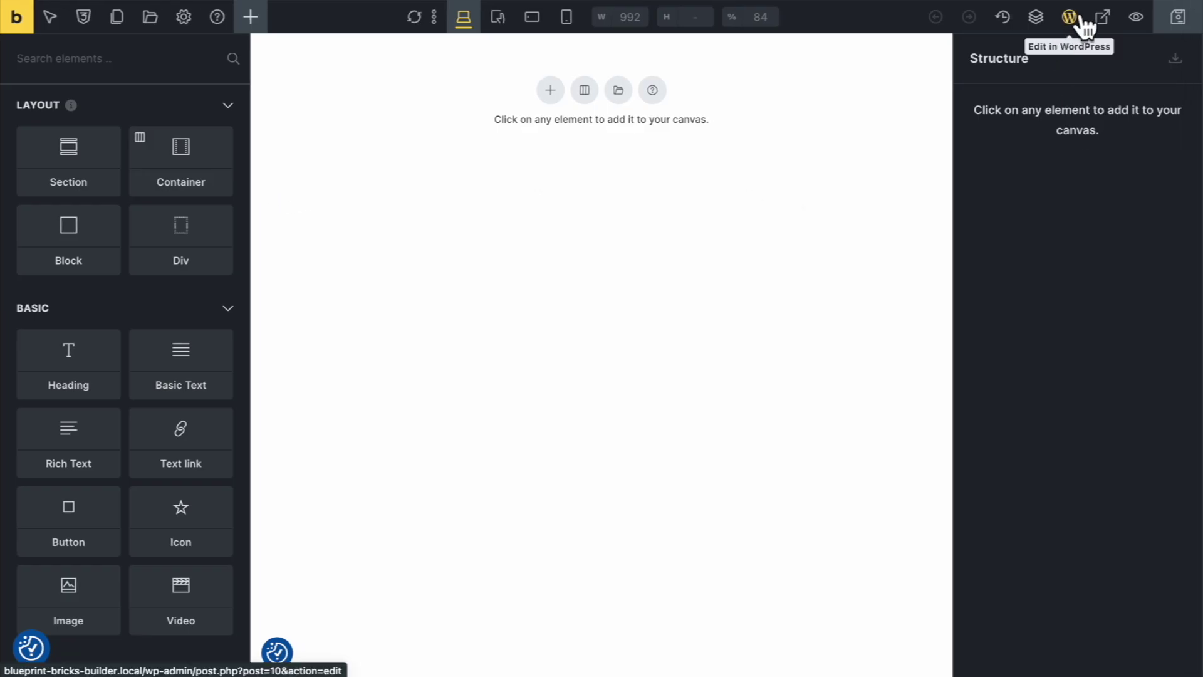
Go from the Front Page editor to Settings > Reading, which shows the static Front Page as homepage
left_click(1070, 18)
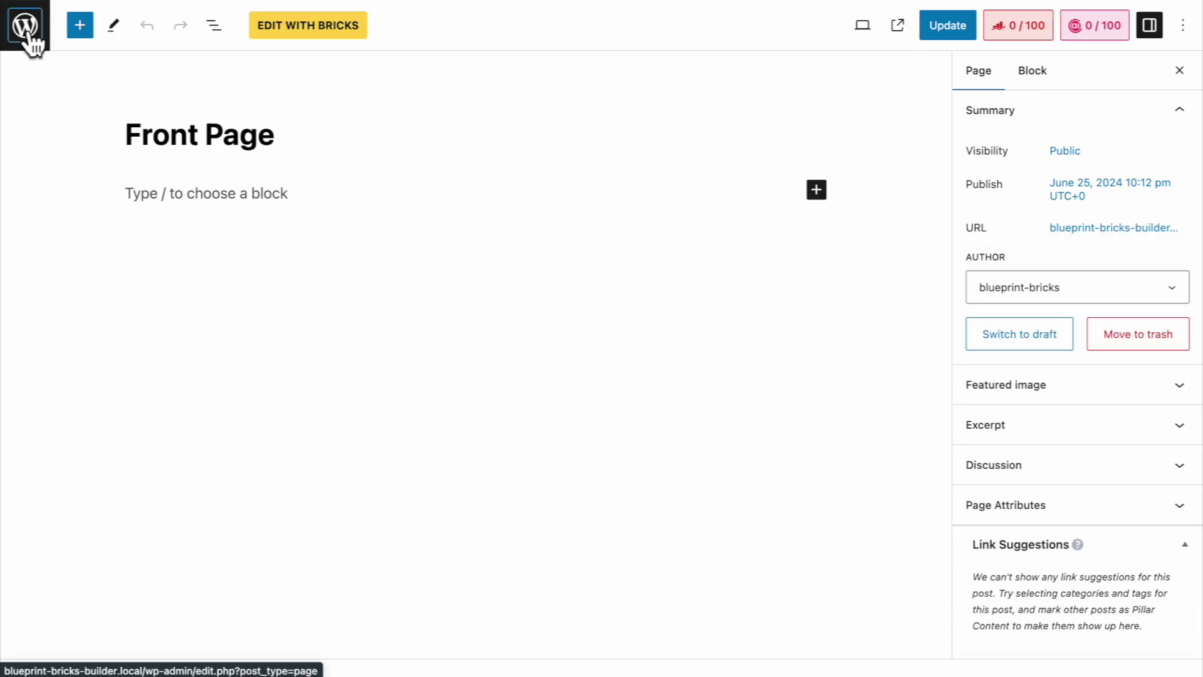
left_click(29, 39)
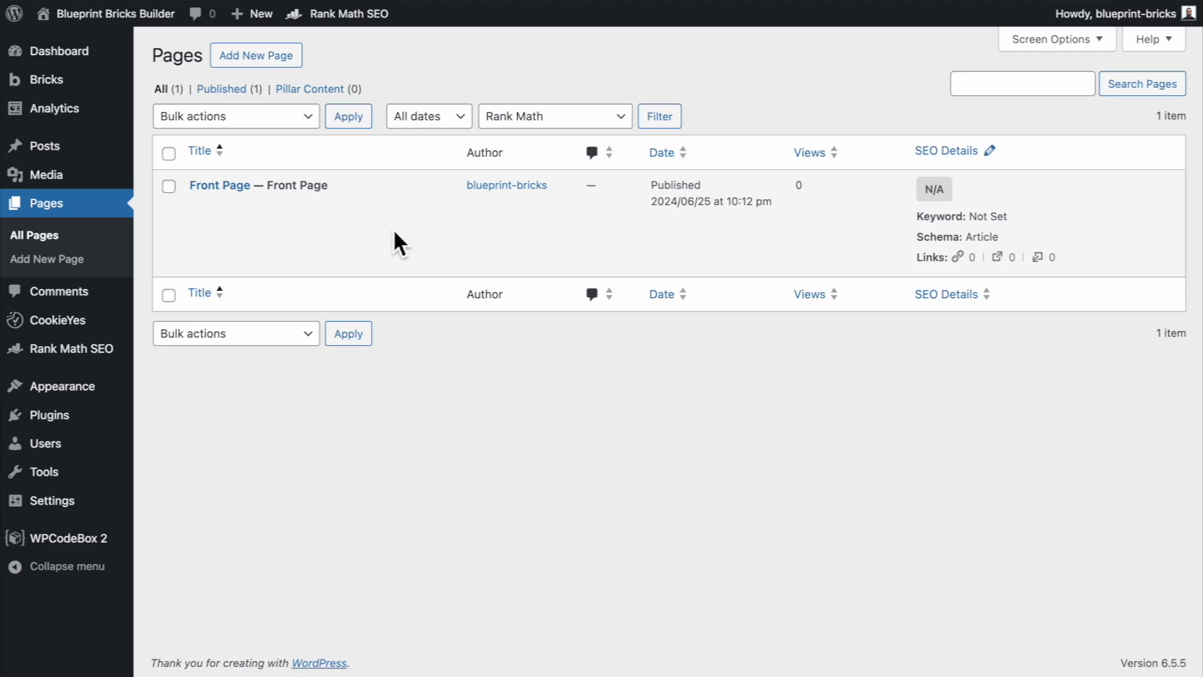
mouse_move(506, 200)
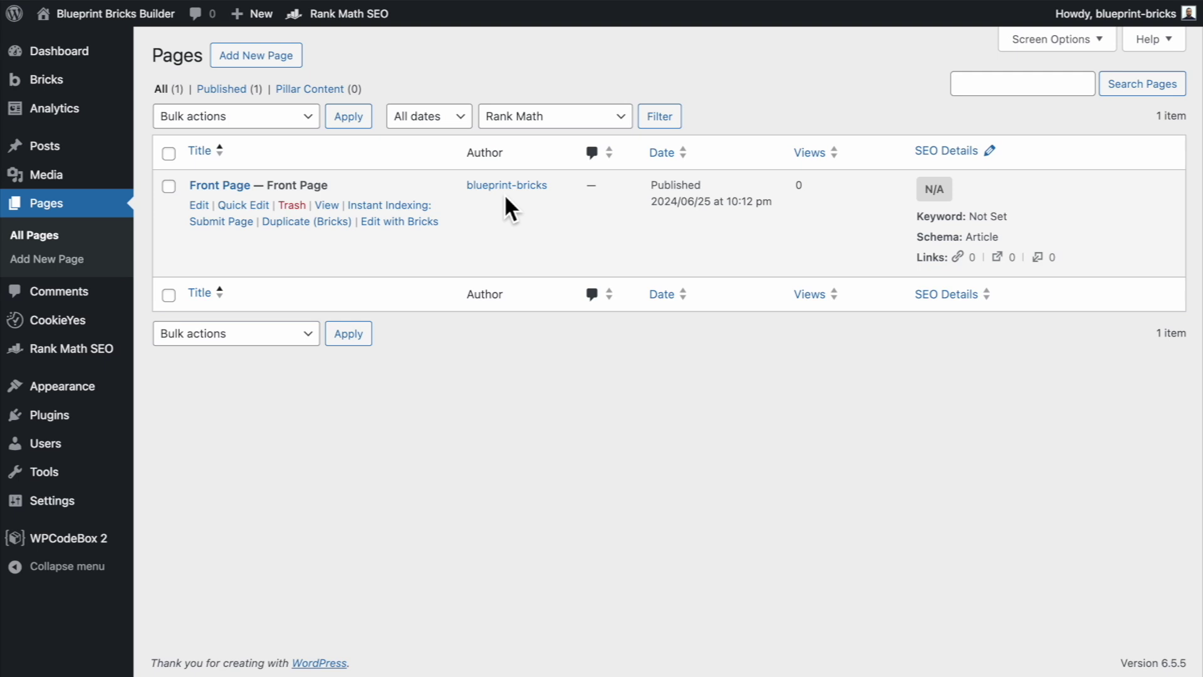
mouse_move(77, 395)
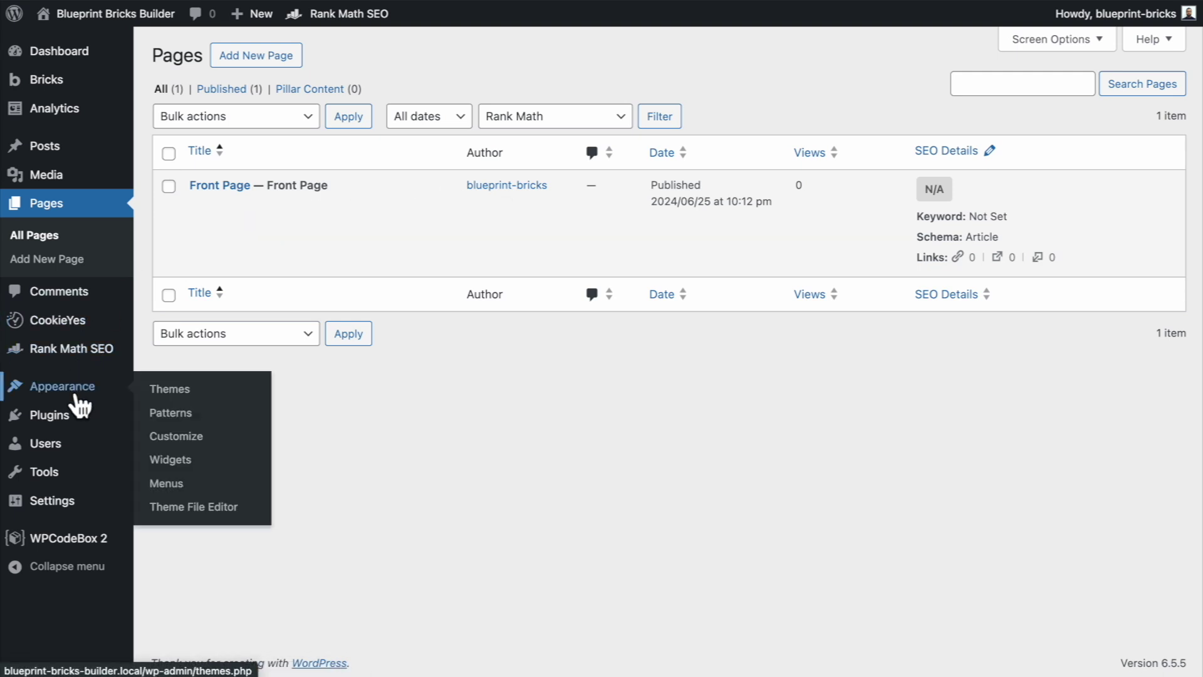
mouse_move(50, 514)
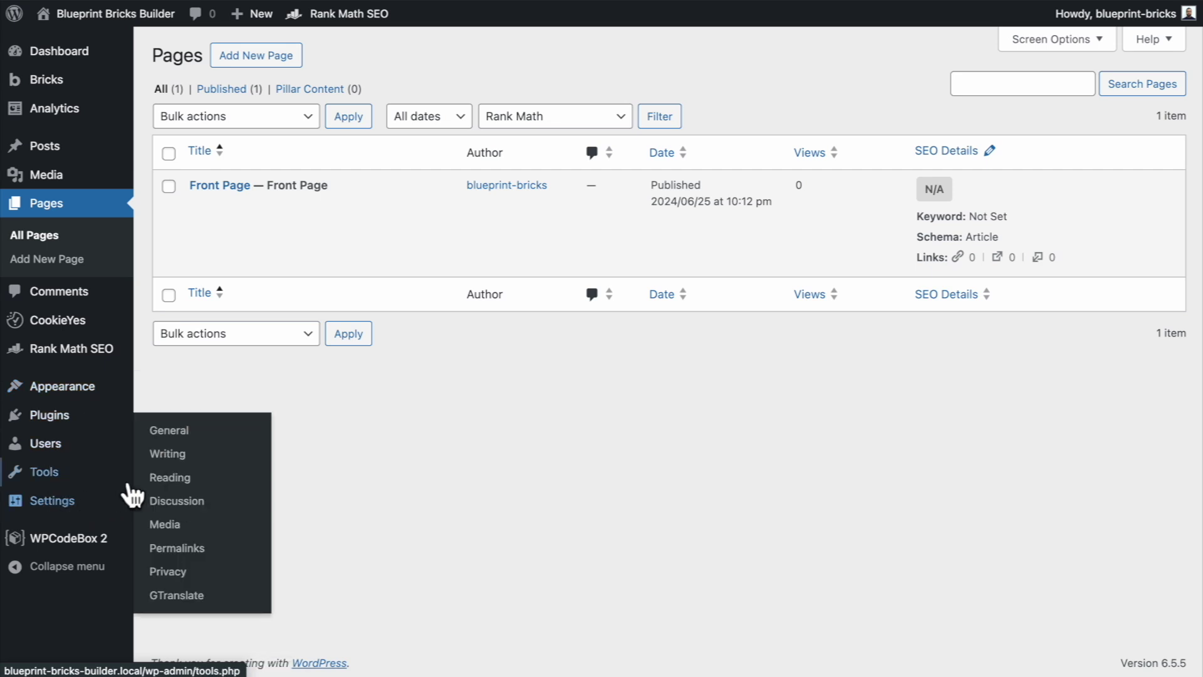
left_click(170, 478)
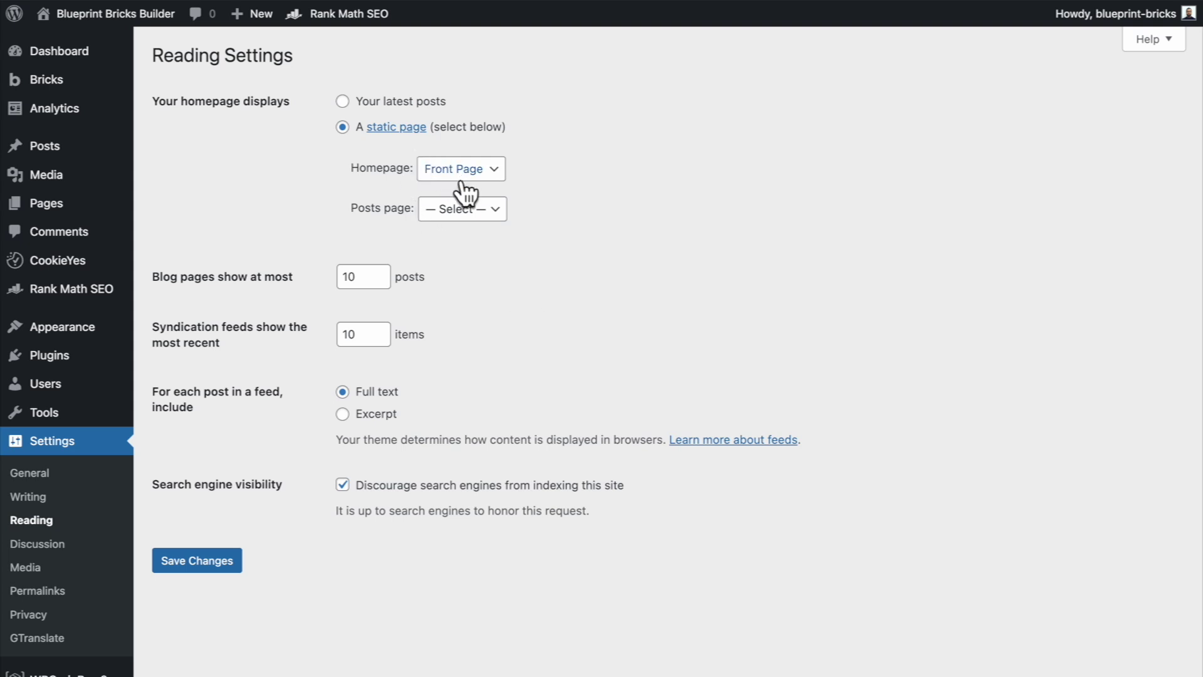
scroll(302, 393, "down", 2)
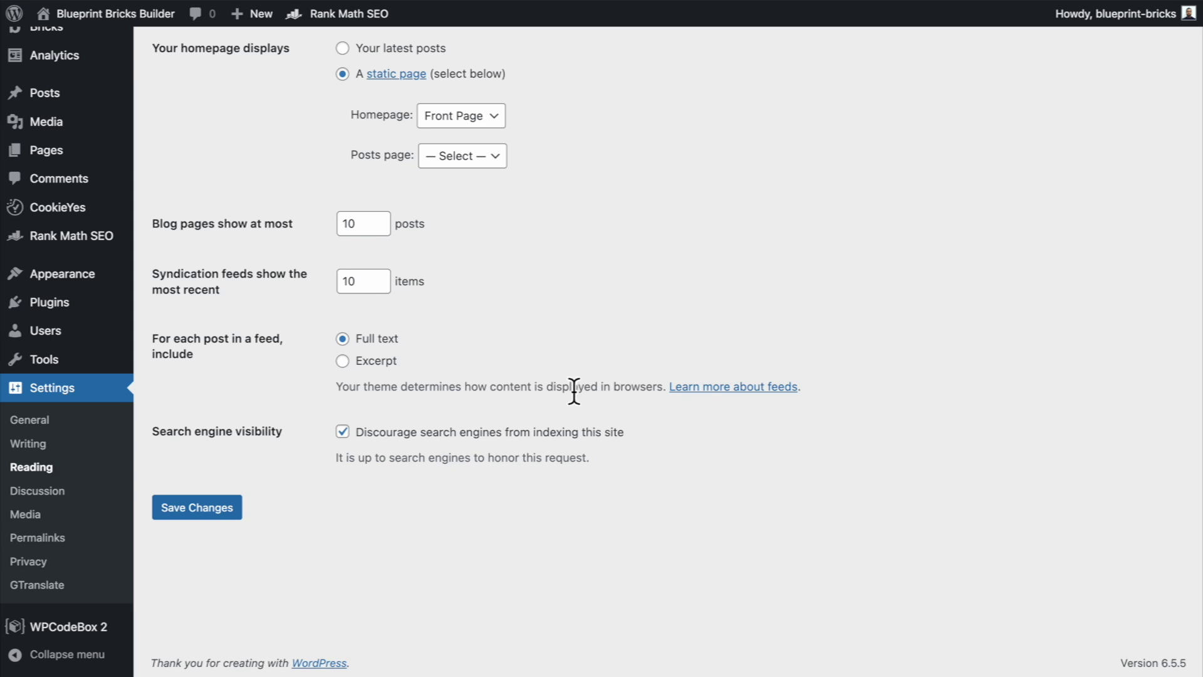
mouse_move(64, 153)
scroll(66, 150, "up", 2)
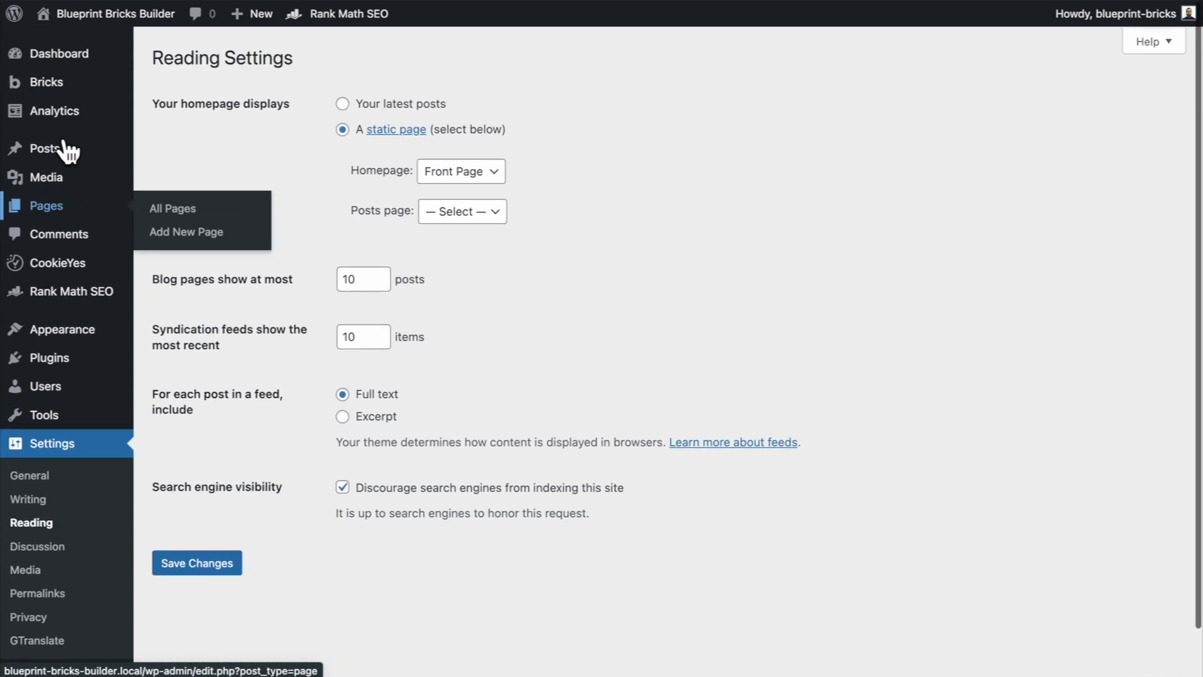
mouse_move(60, 87)
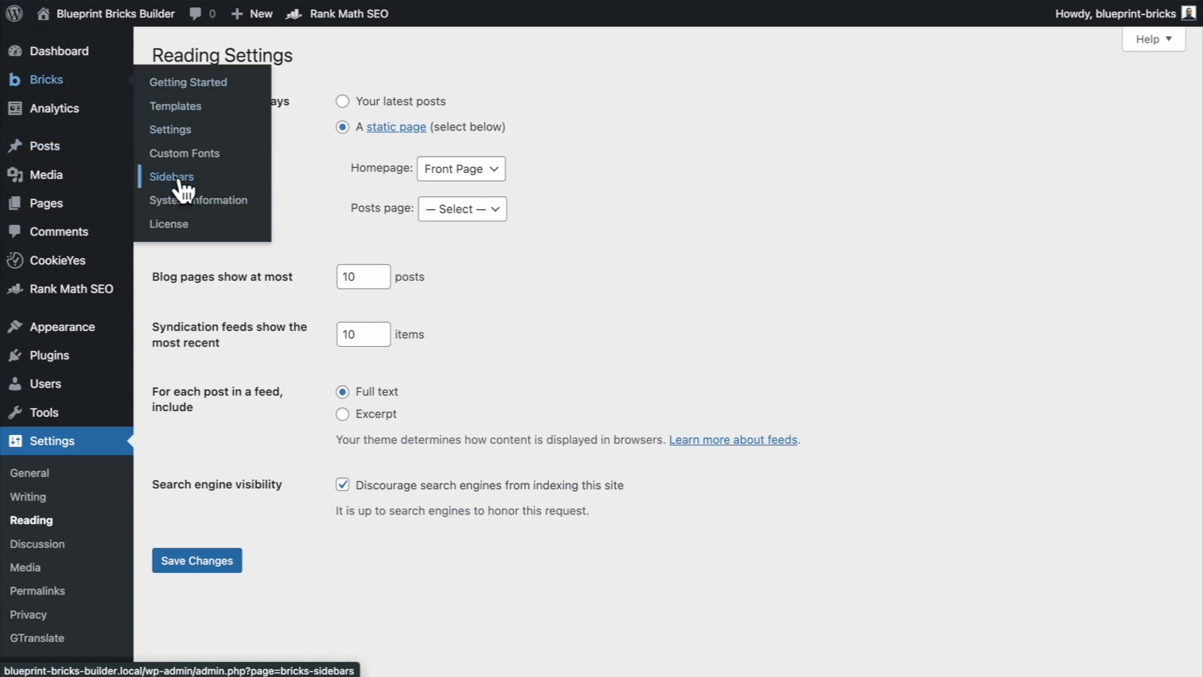
In Bricks Settings' Maintenance mode tab, set Mode to Coming soon and save the settings
left_click(176, 132)
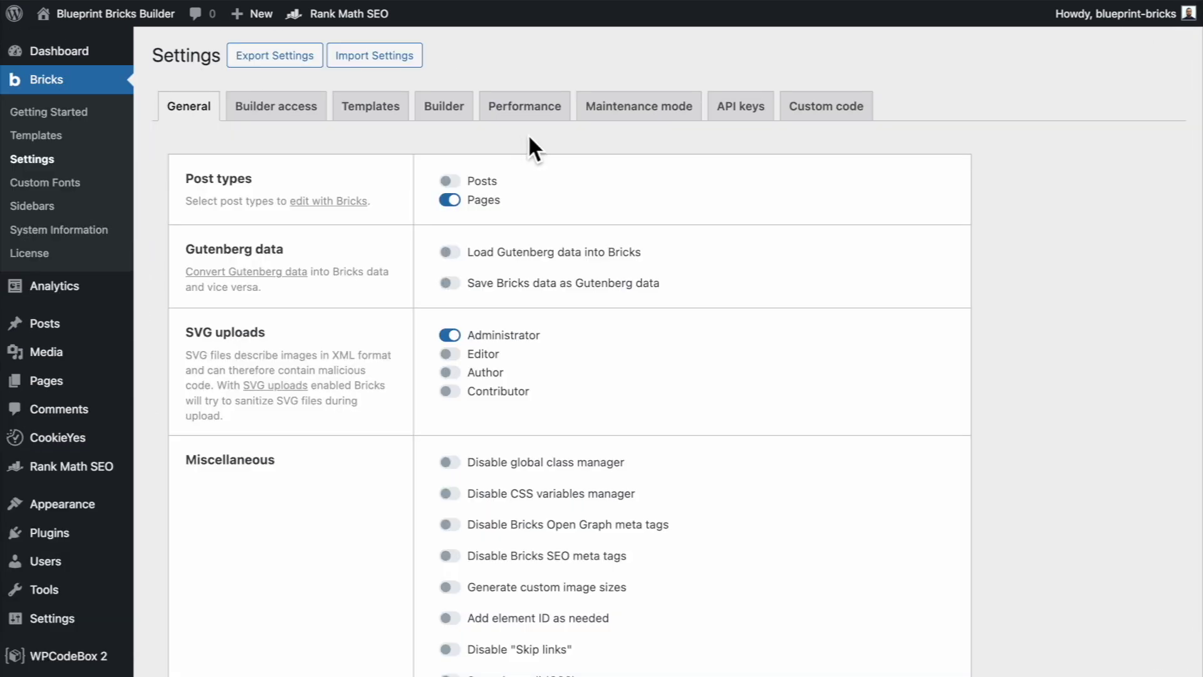
left_click(646, 107)
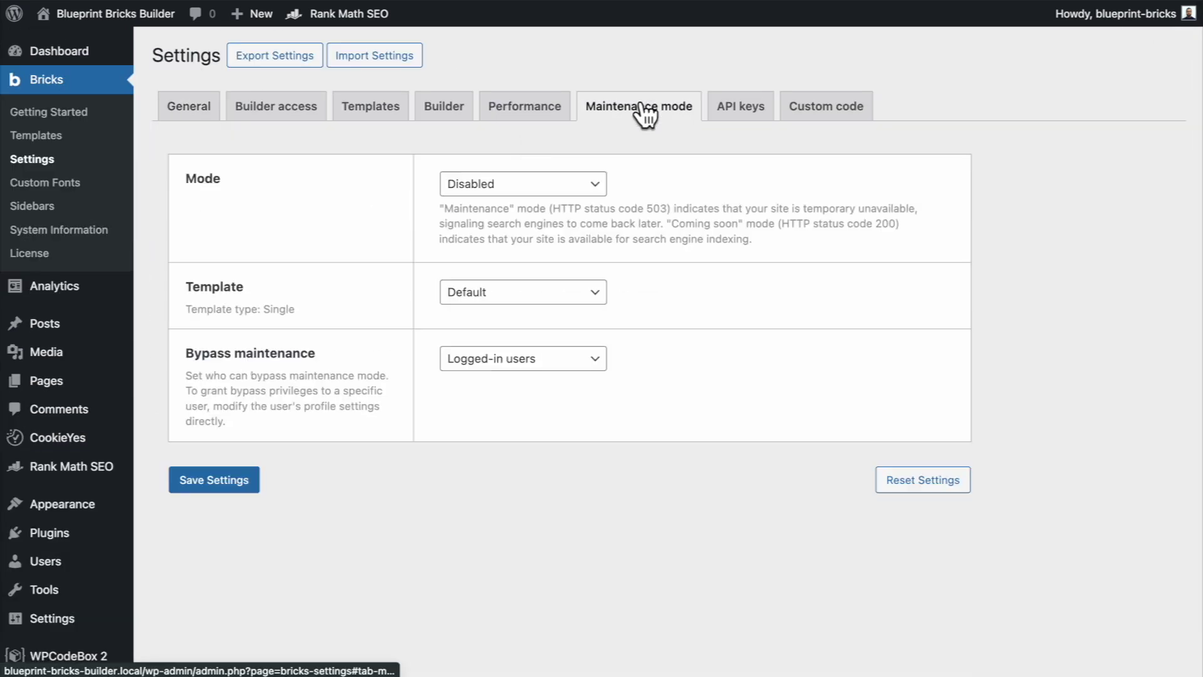
left_click(589, 188)
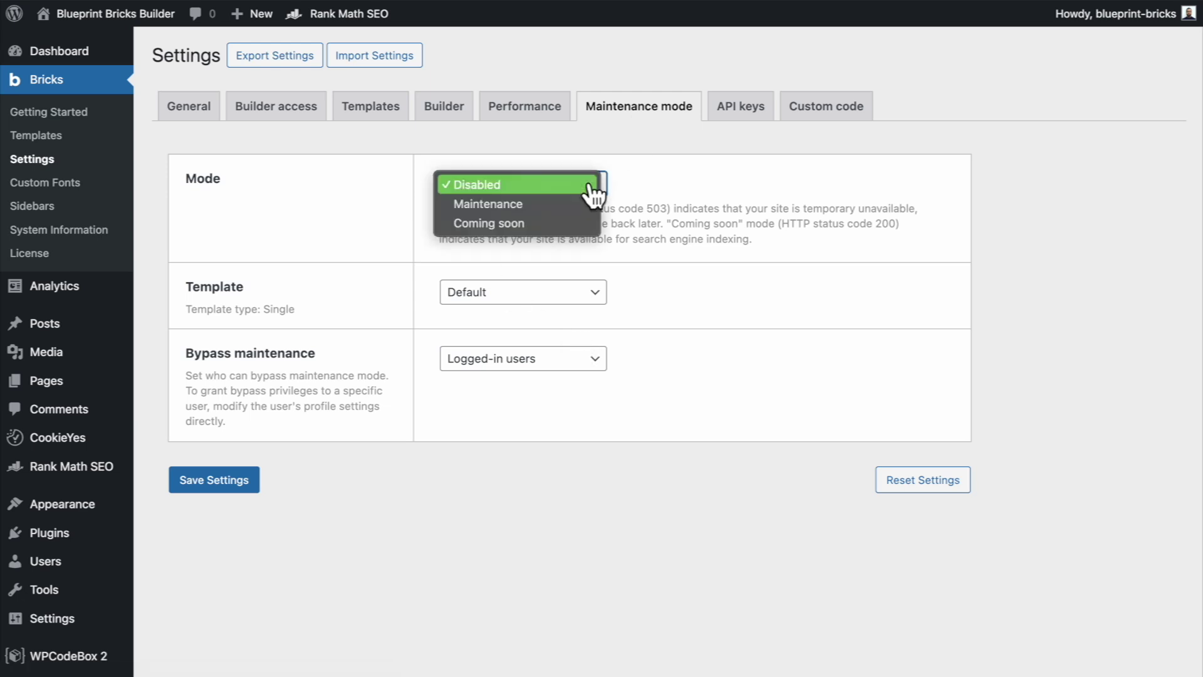
left_click(520, 225)
left_click(234, 479)
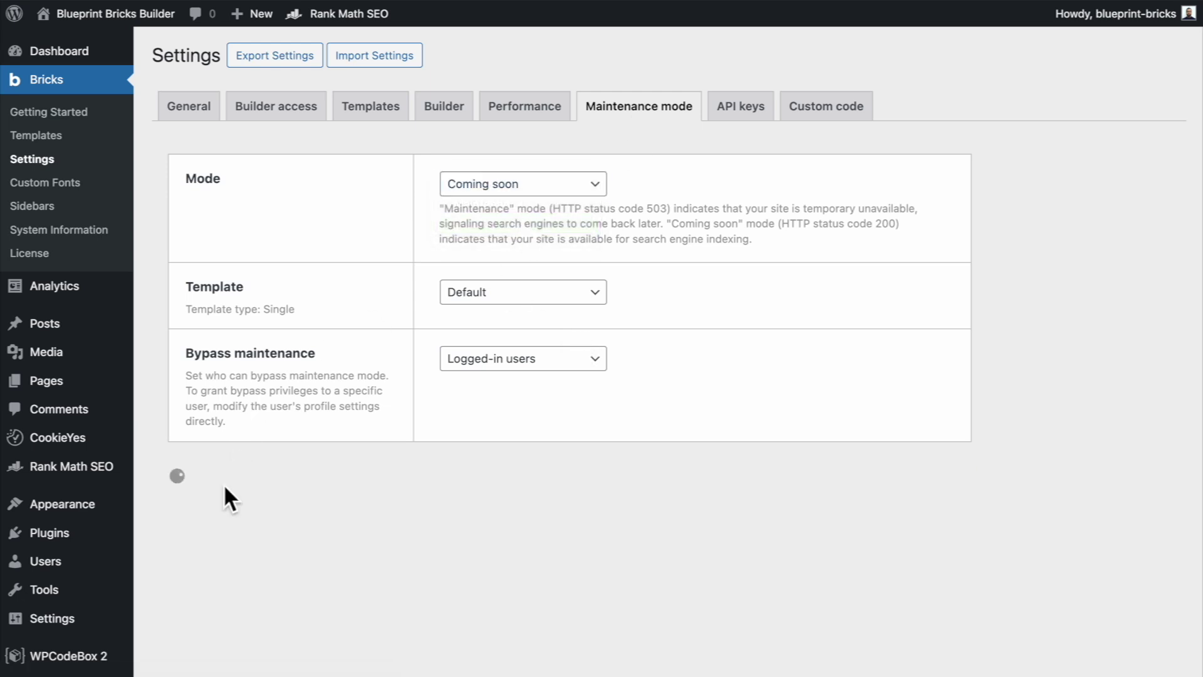